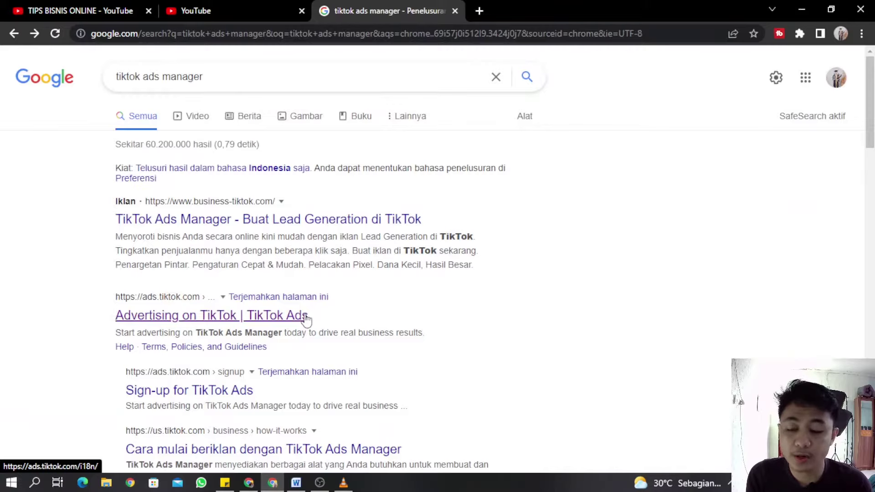
Open the 'Advertising on TikTok | TikTok Ads' result from Google Search.
left_click(304, 316)
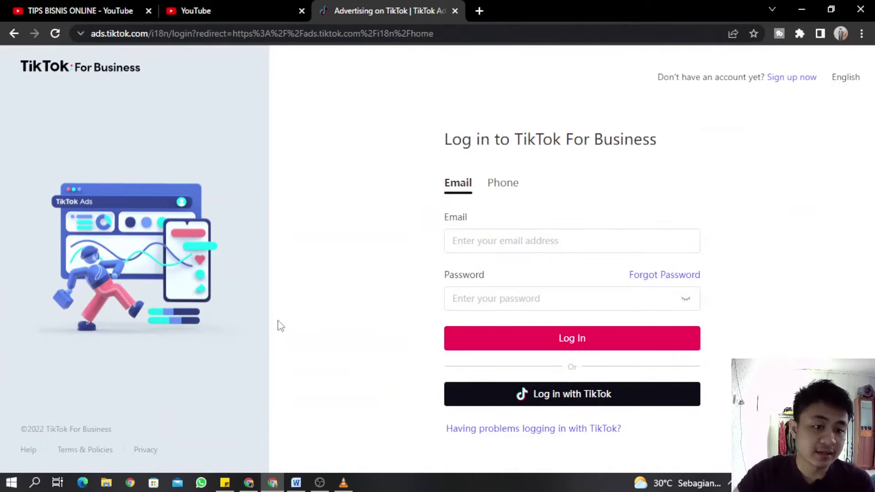
Start a new TikTok For Business sign-up and enter the account e-mail address.
left_click(778, 78)
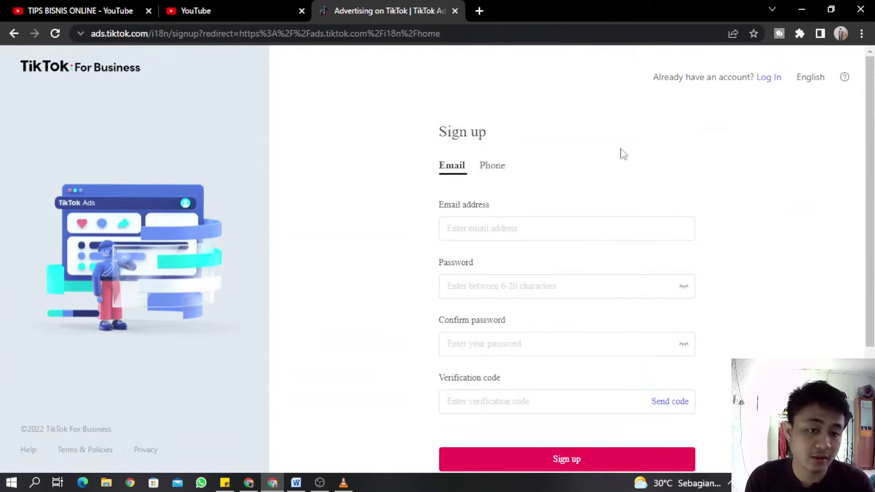
scroll(625, 164, "down", 1)
left_click(569, 164)
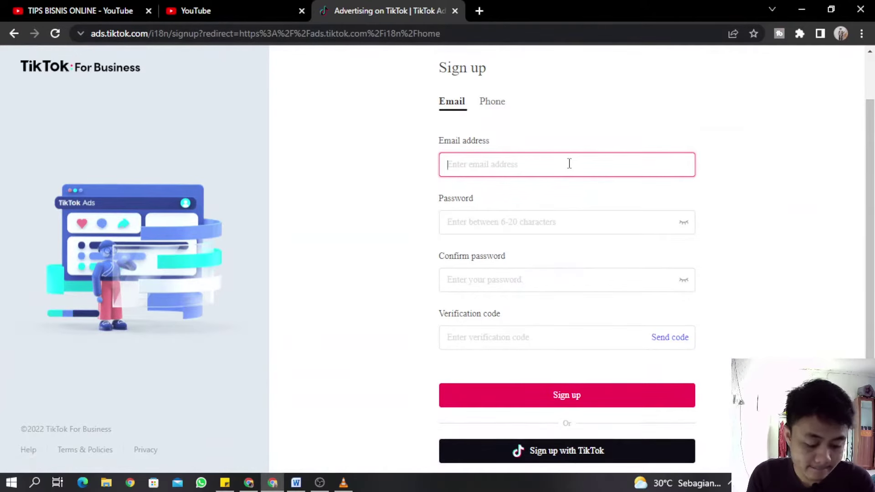
Enter and confirm the account password, then request an e-mail verification code.
left_click(524, 216)
type("•")
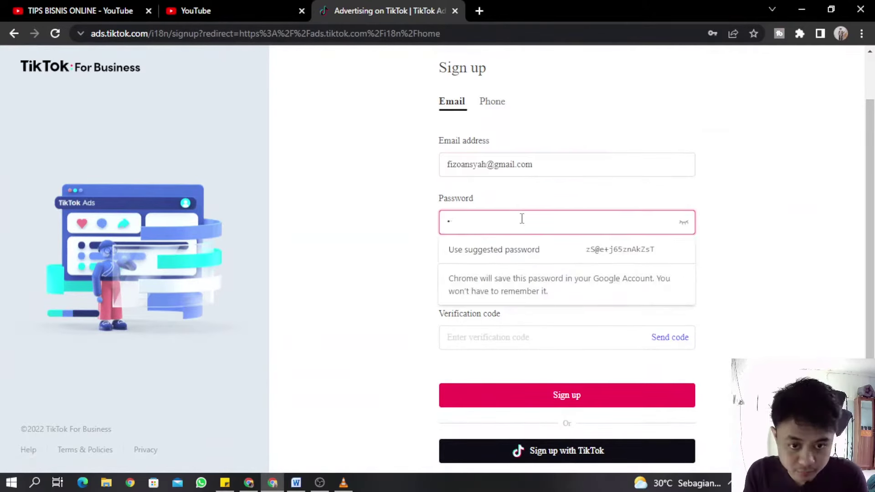
type("••••••••••••")
left_click(461, 275)
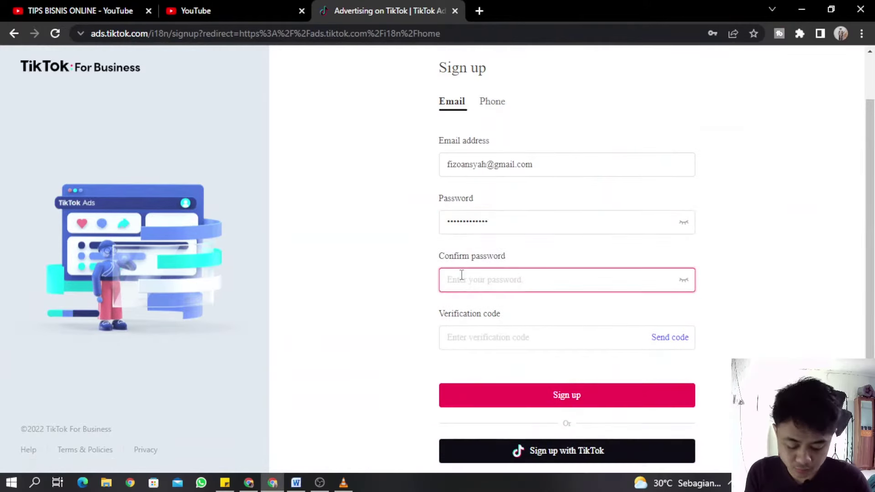
type("•••••••••••••")
left_click(430, 281)
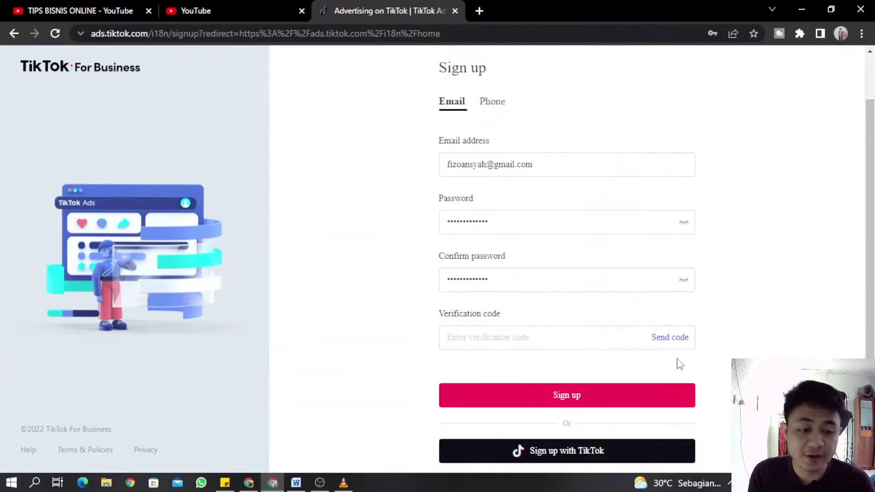
left_click(671, 338)
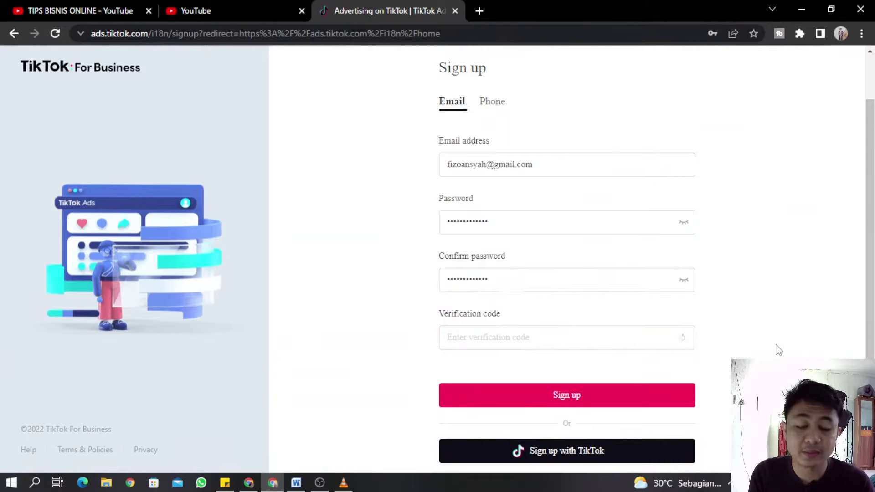
left_click_drag(543, 165, 405, 182)
left_click(732, 270)
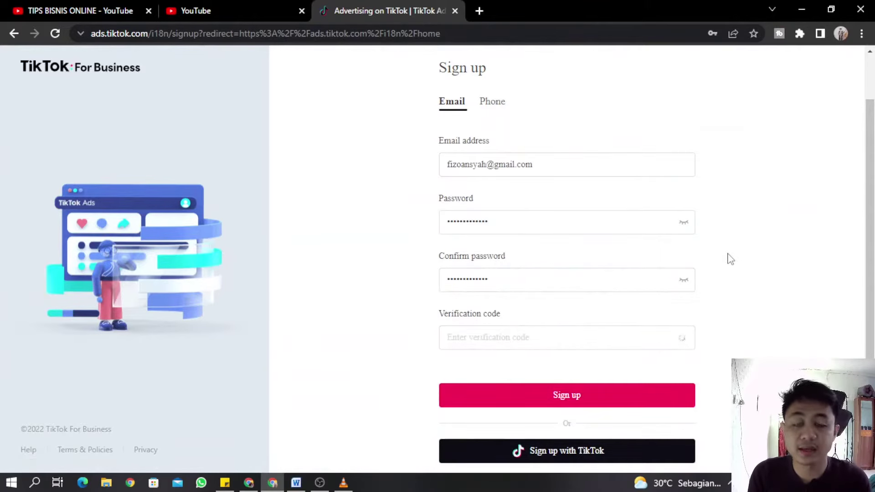
left_click(566, 159)
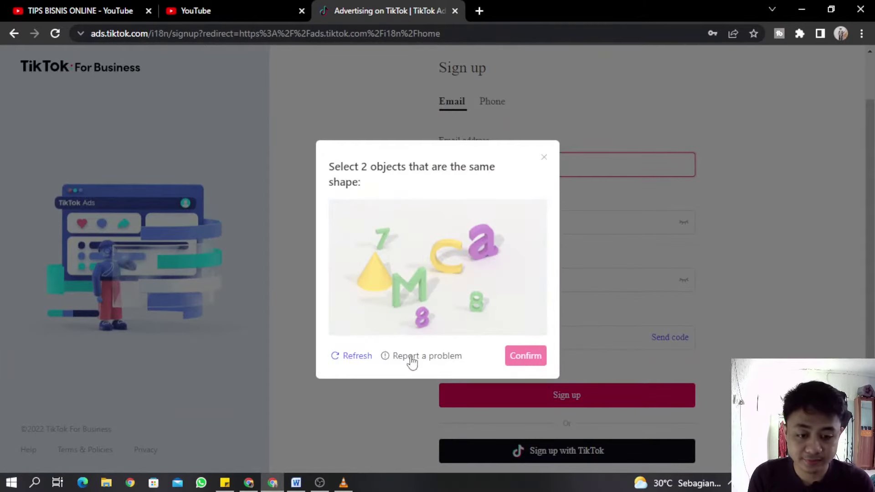
Pass the shape-matching check and enter the e-mailed verification code.
left_click(422, 315)
left_click(476, 302)
left_click(525, 355)
left_click(510, 338)
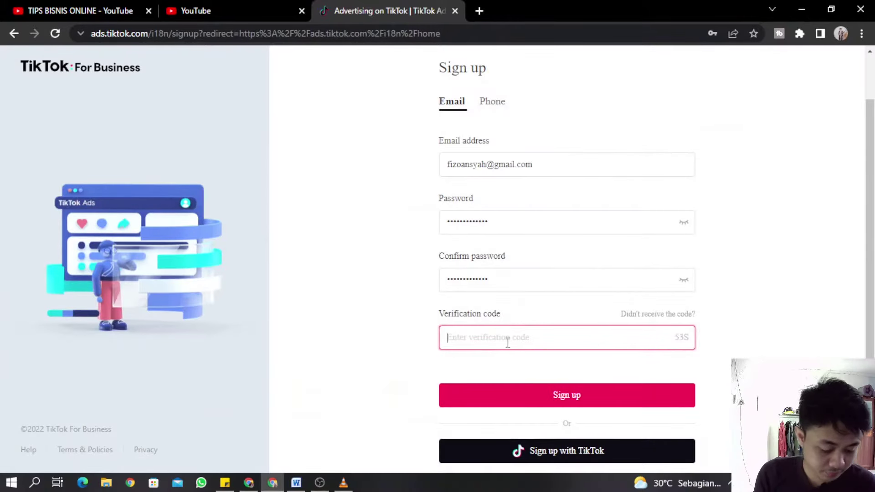
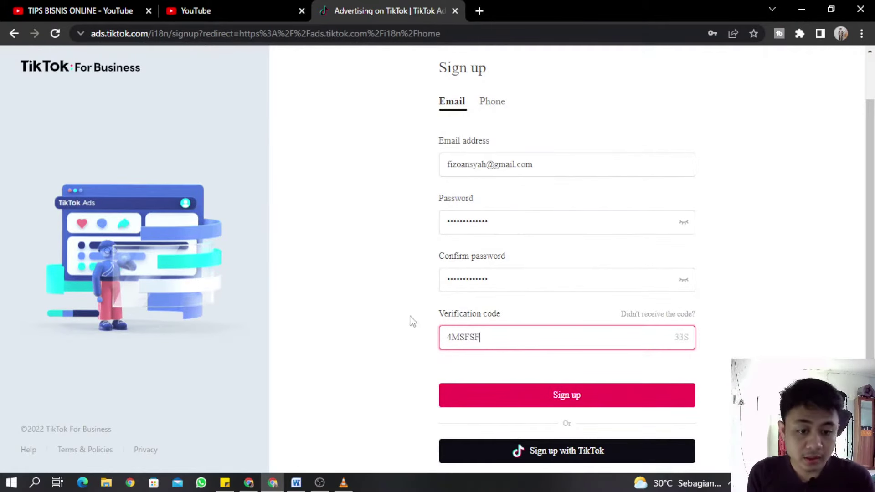
Accept the terms and conditions and submit the sign-up form.
scroll(570, 289, "down", 1)
scroll(570, 292, "down", 1)
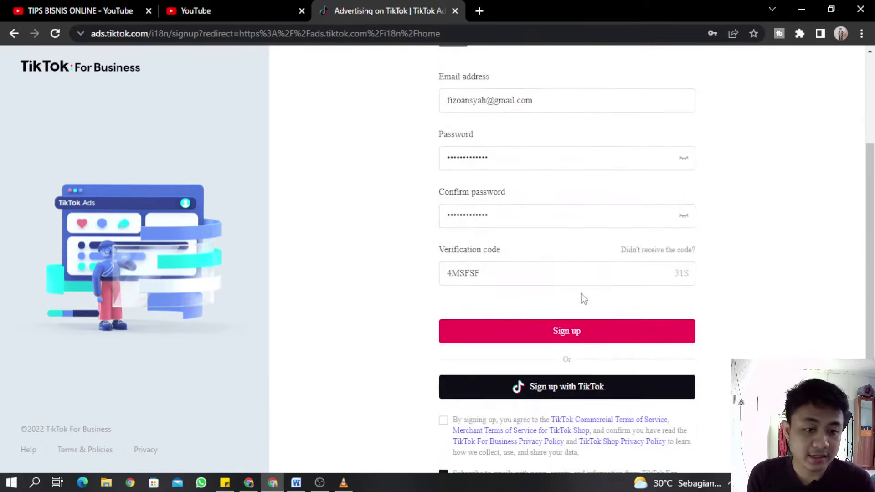
scroll(410, 273, "up", 1)
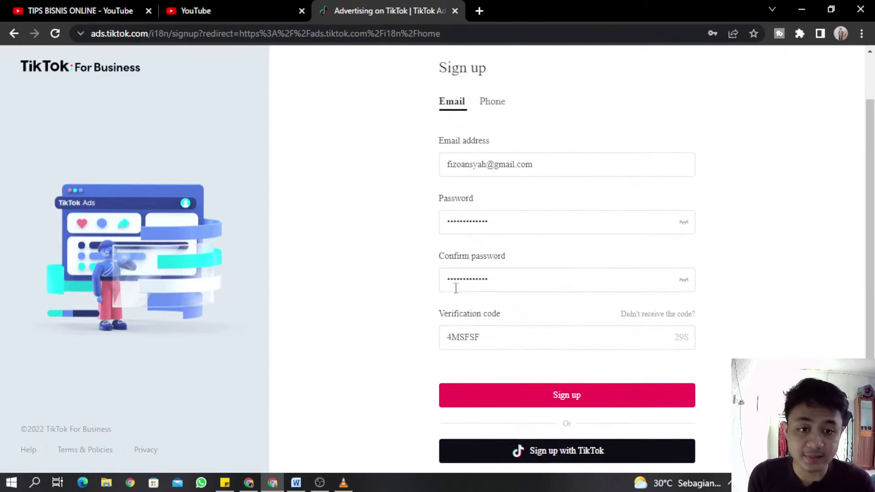
left_click(557, 398)
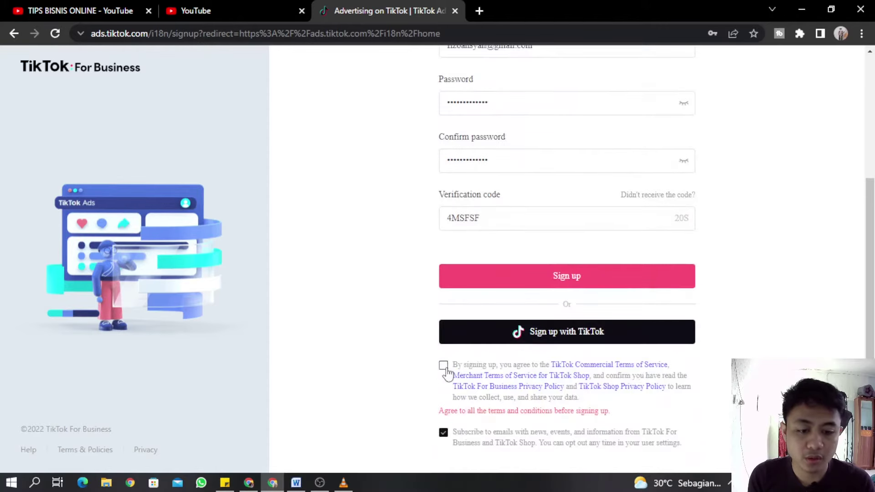
left_click(445, 368)
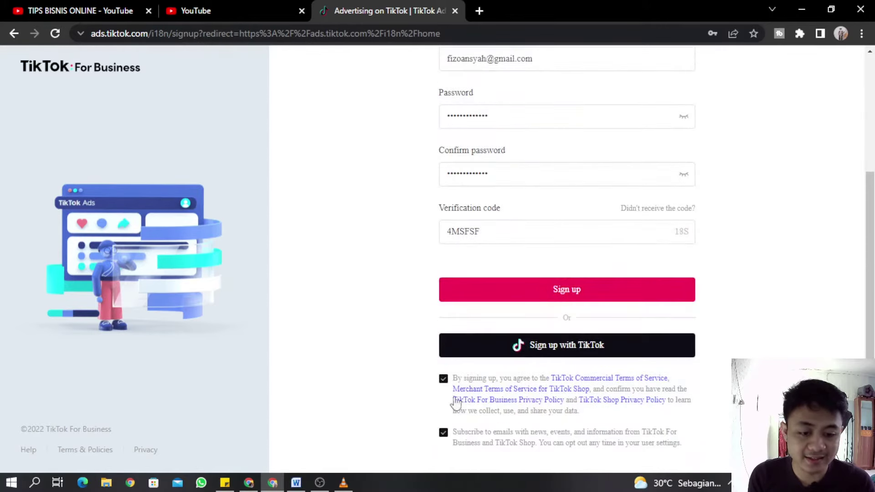
left_click(577, 296)
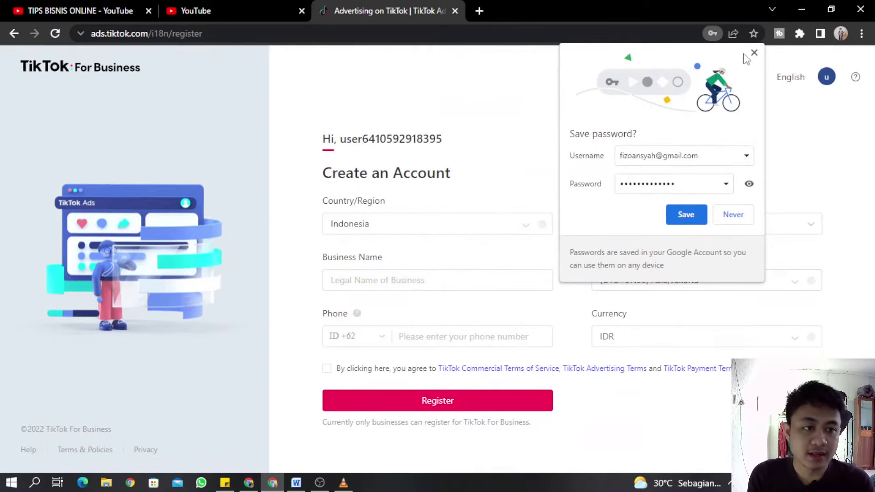
Save the browser sign-in details, then pick Clothing & Shoes from the Industry list.
left_click(685, 218)
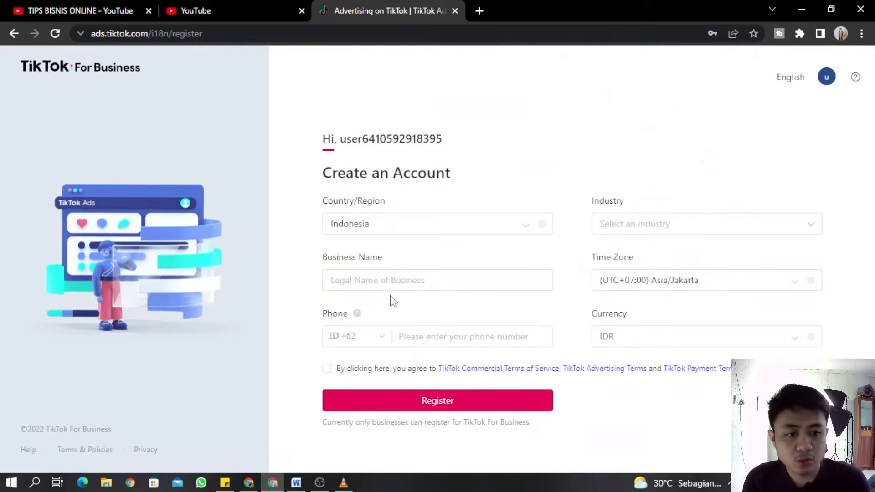
left_click(621, 225)
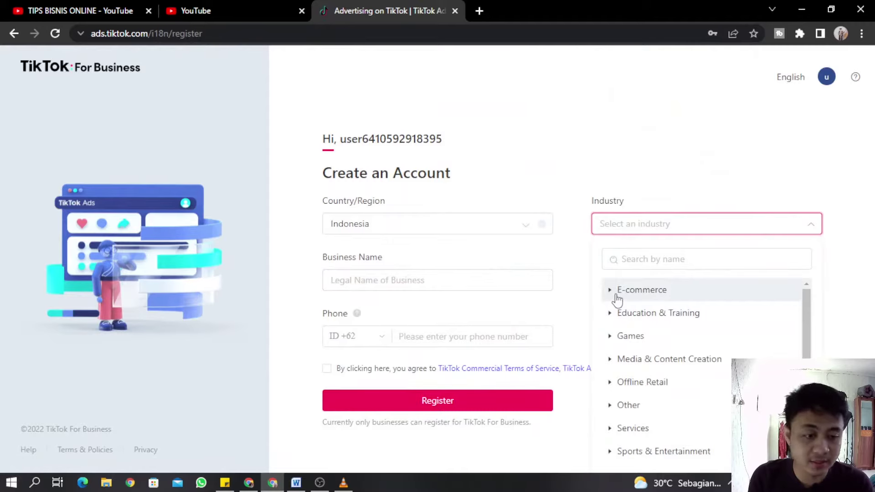
left_click(618, 299)
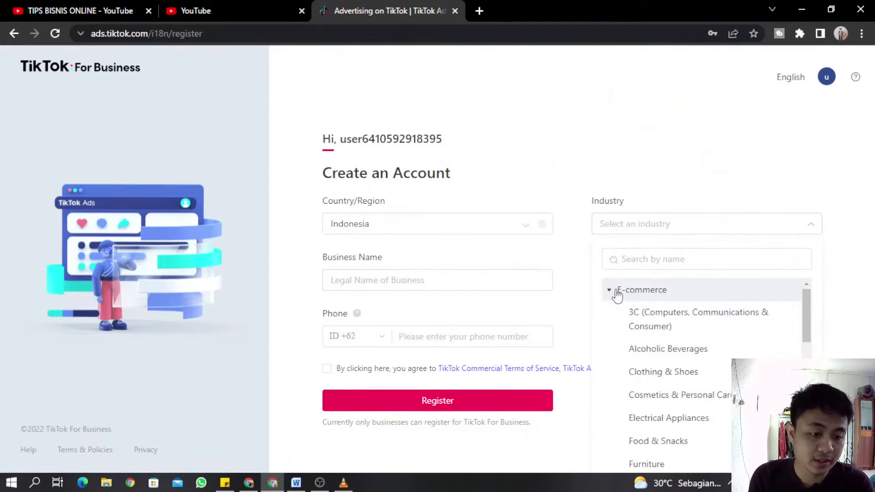
left_click(664, 297)
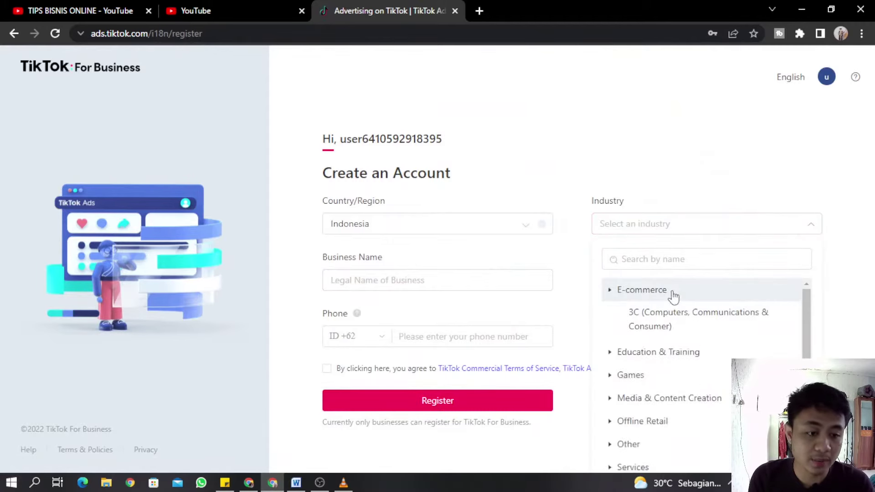
left_click(672, 297)
scroll(671, 299, "down", 2)
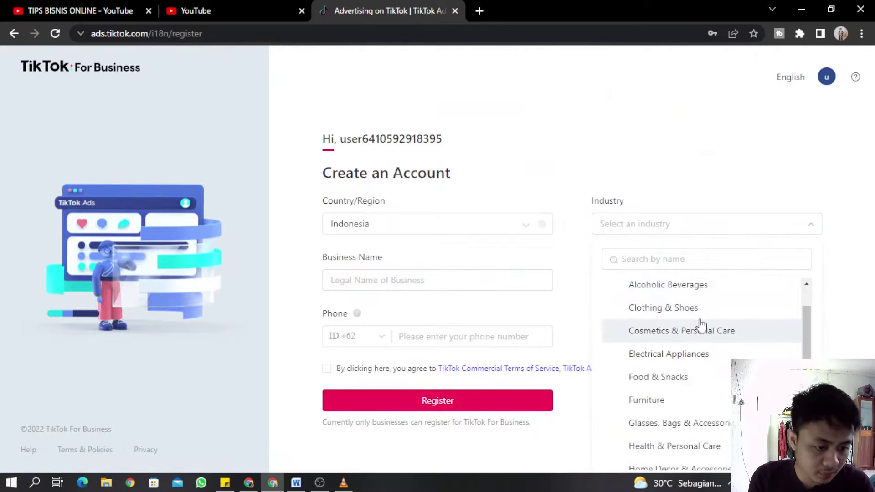
scroll(710, 330, "down", 2)
scroll(711, 327, "down", 2)
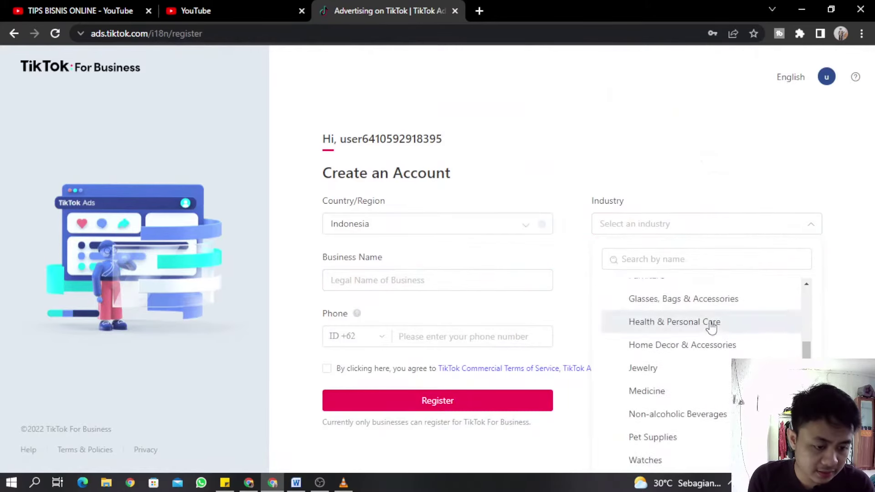
scroll(710, 326, "up", 5)
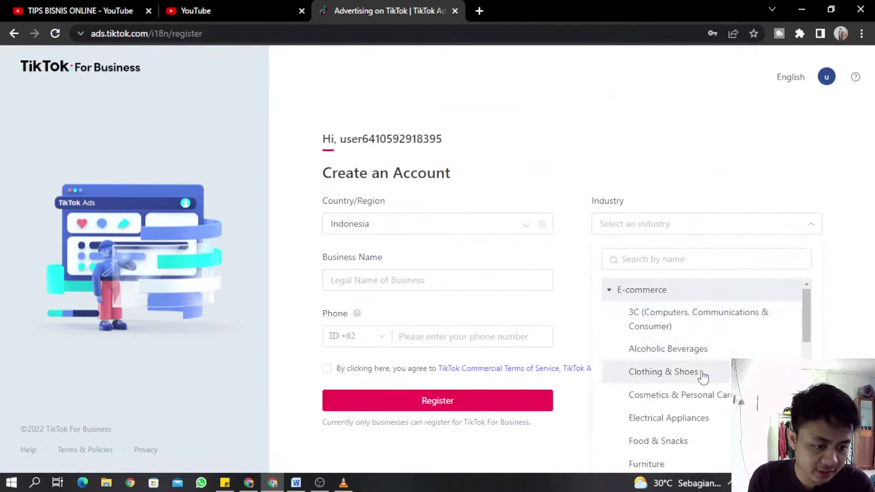
scroll(709, 375, "down", 2)
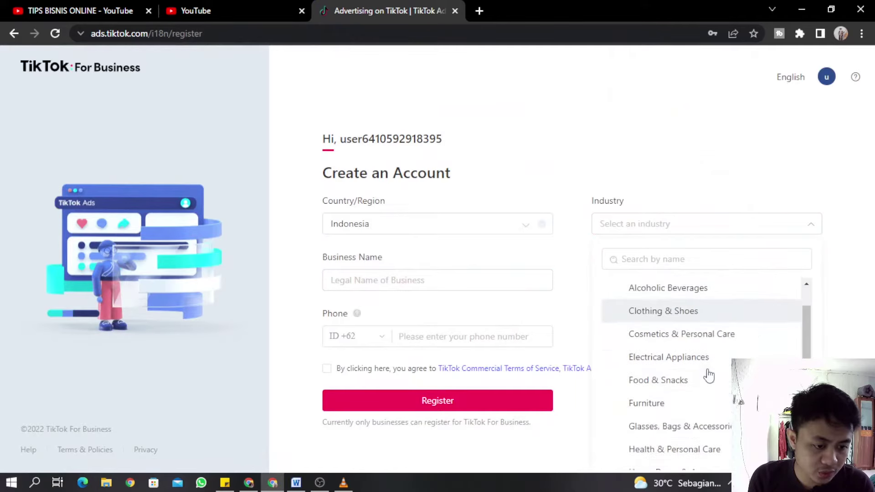
scroll(711, 374, "down", 2)
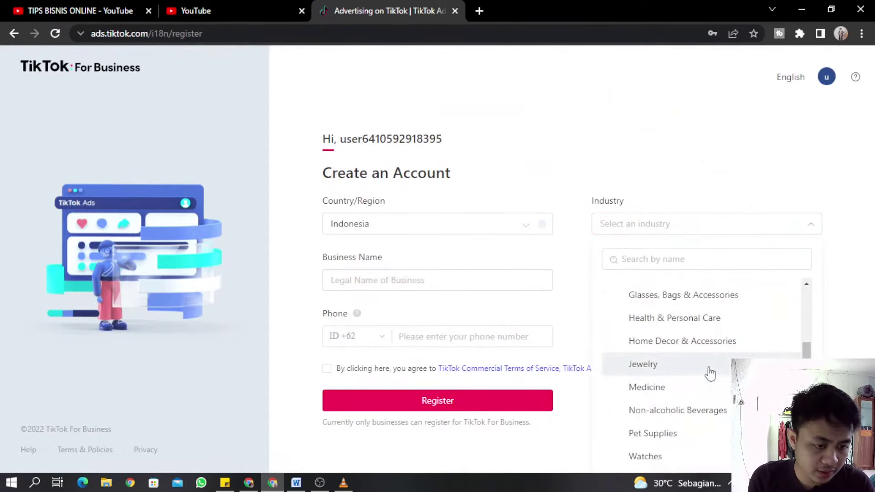
scroll(710, 373, "down", 2)
scroll(710, 373, "up", 3)
scroll(710, 373, "up", 4)
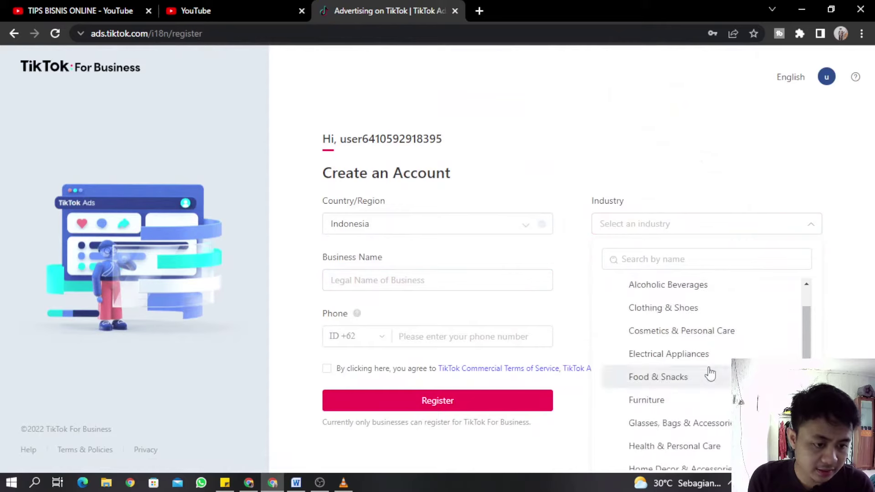
left_click(686, 373)
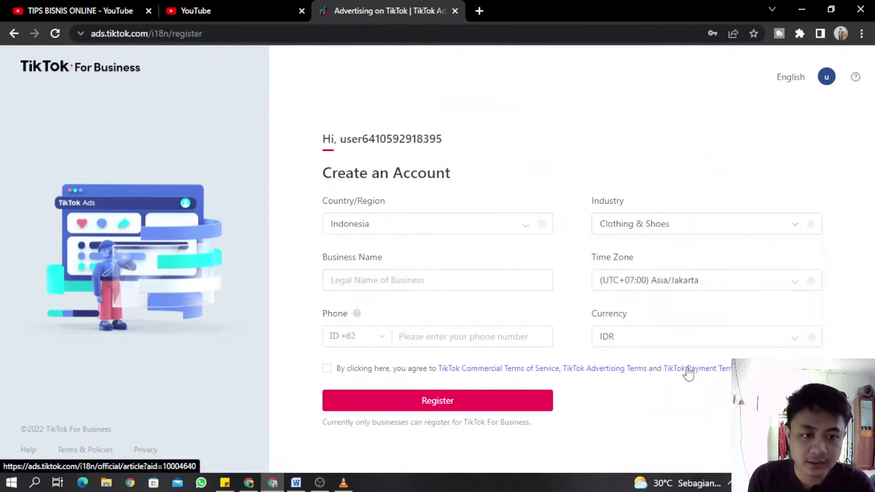
Enter 'Hijab Murah' as the business name and fill in the phone number.
left_click(391, 282)
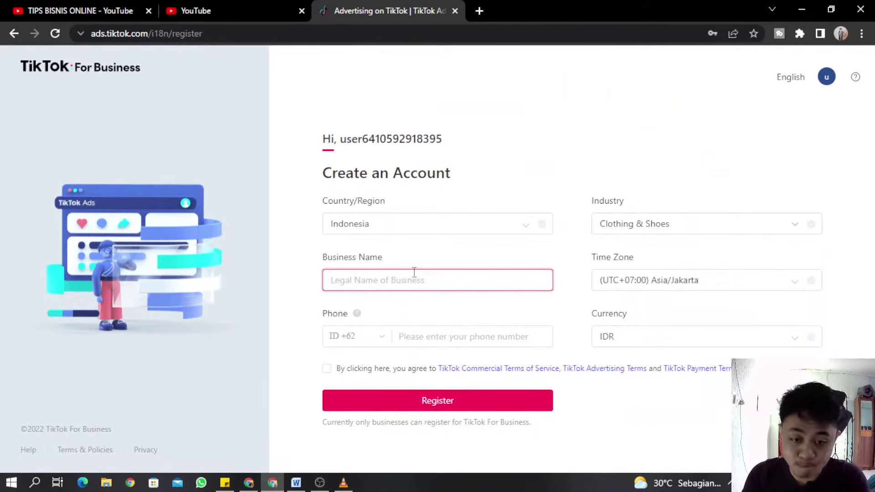
type("H")
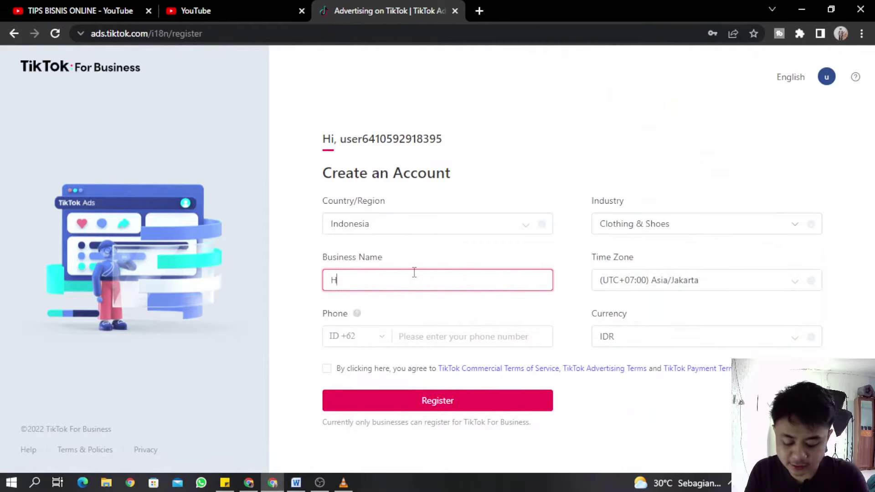
type("ijab Murah")
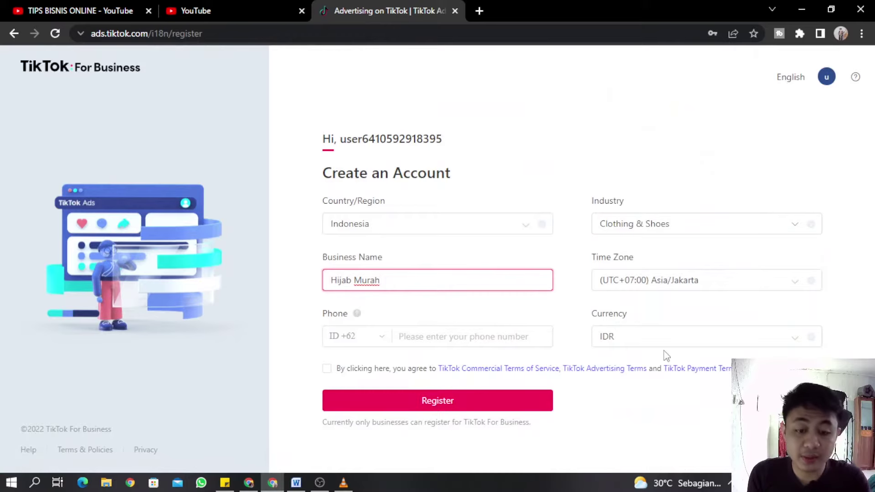
left_click(473, 337)
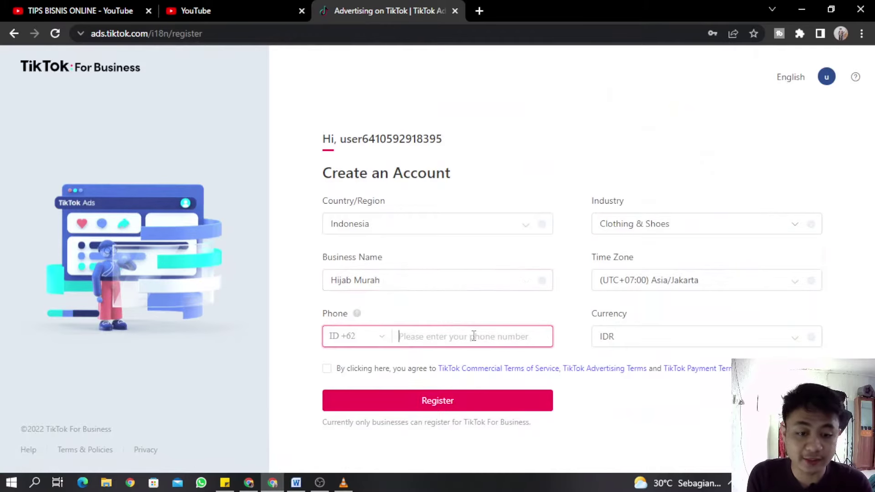
type("81234567890")
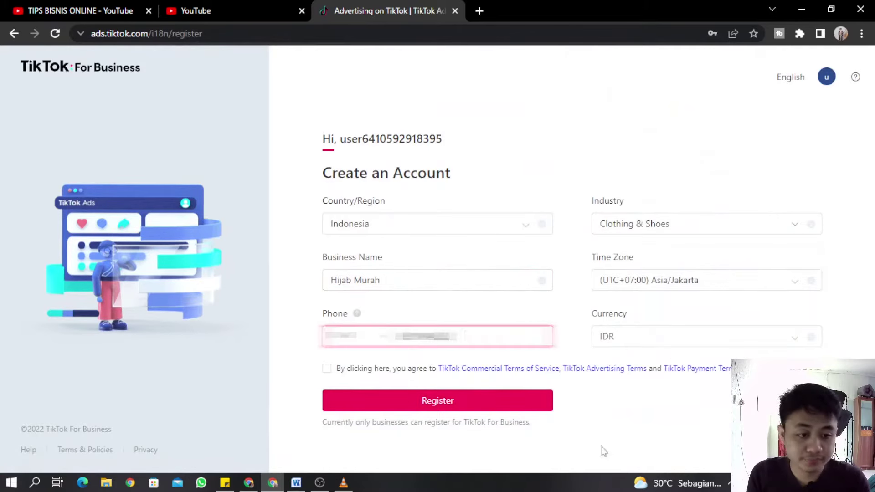
Keep IDR as the account currency, accept the TikTok terms and register.
left_click(655, 340)
left_click(650, 381)
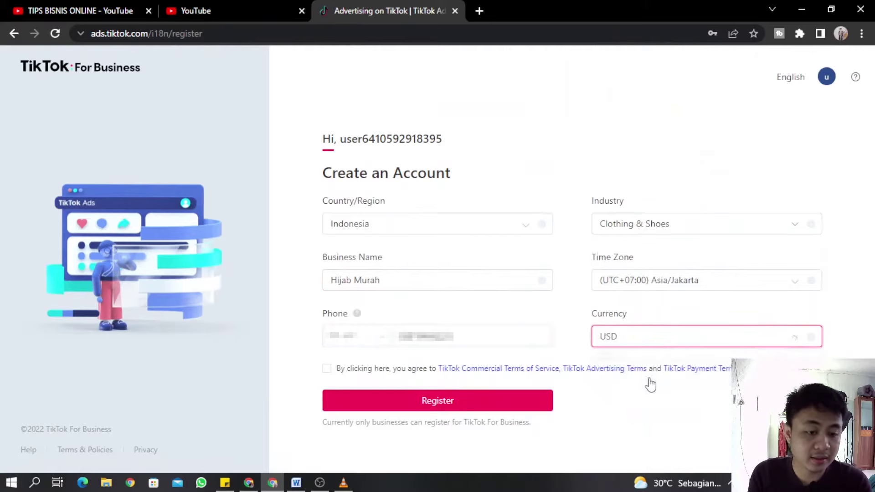
left_click(654, 336)
left_click(628, 363)
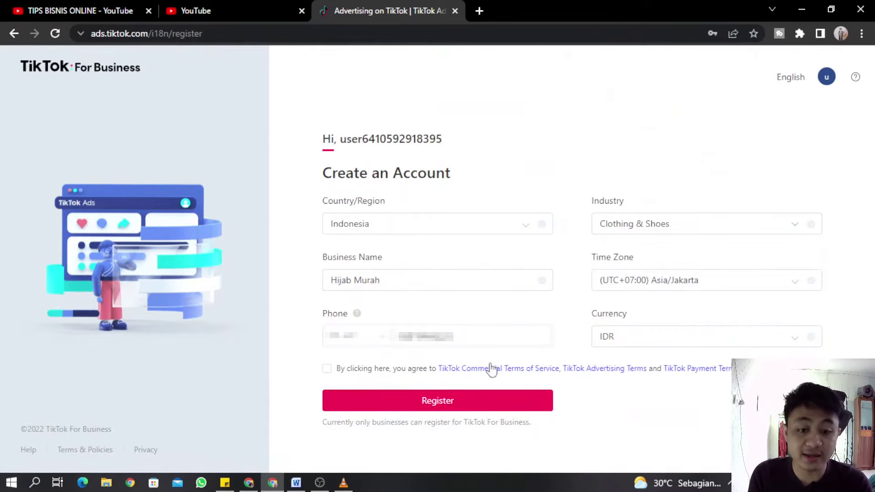
left_click(336, 370)
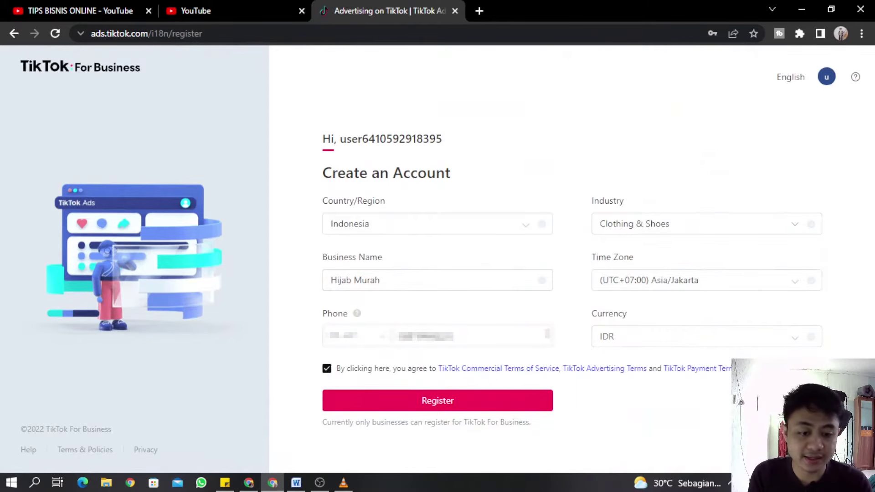
left_click(477, 398)
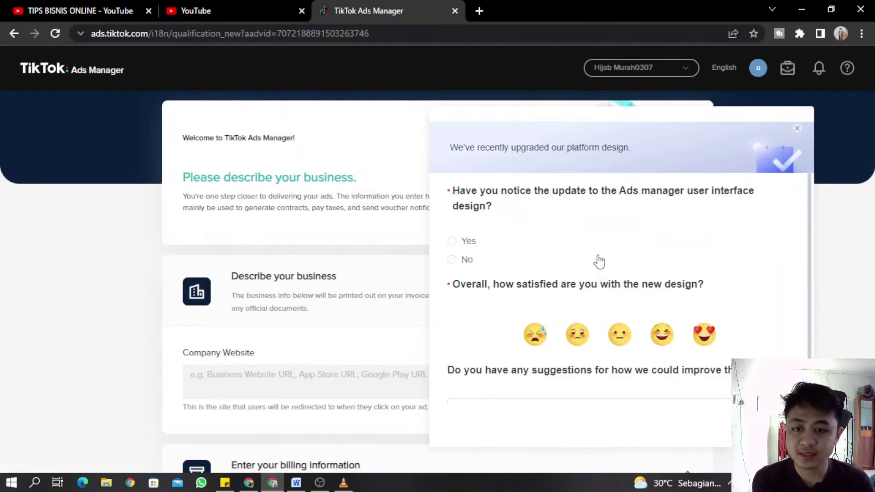
Close the platform-design survey and focus the Company Website field.
left_click(799, 130)
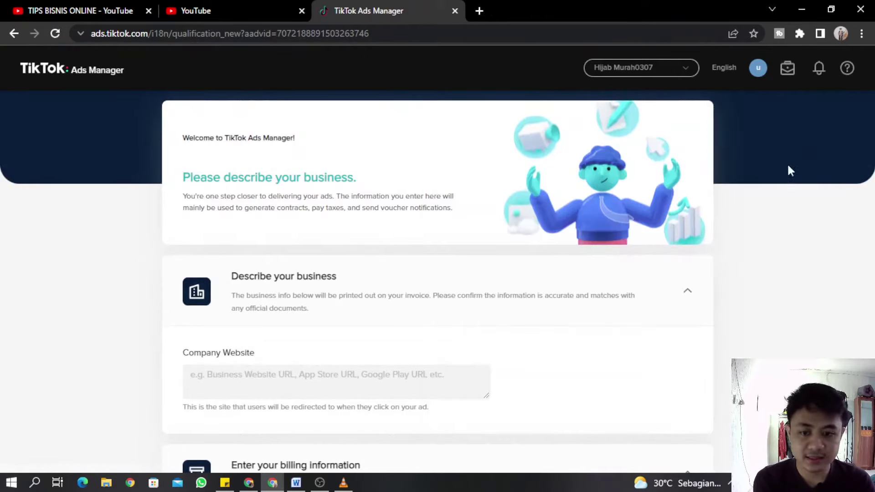
scroll(496, 267, "down", 1)
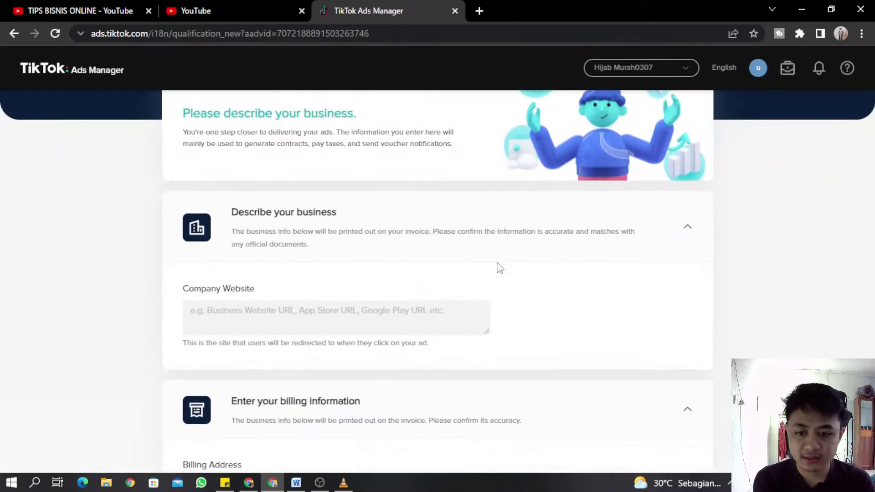
left_click(388, 311)
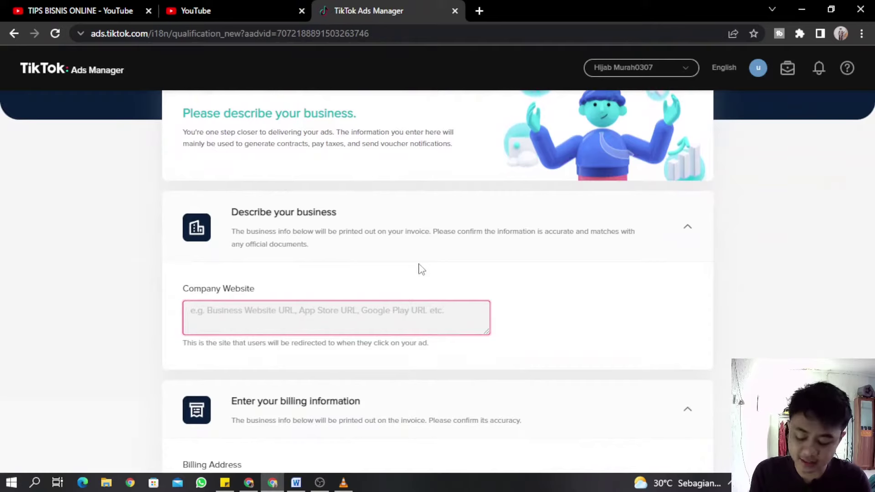
Type asadtsu.com as the company website, correcting the typos along the way.
type("AS")
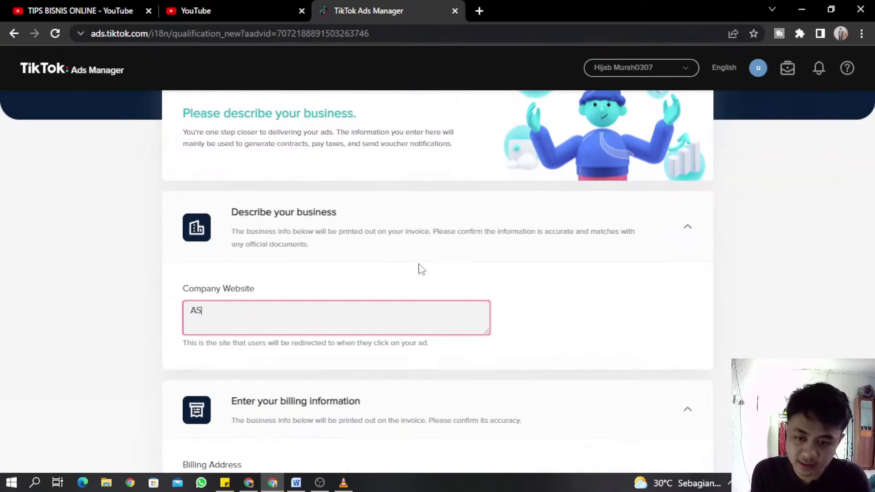
type("df")
key("BackSpace")
key("BackSpace")
key("BackSpace")
key("BackSpace")
type("as")
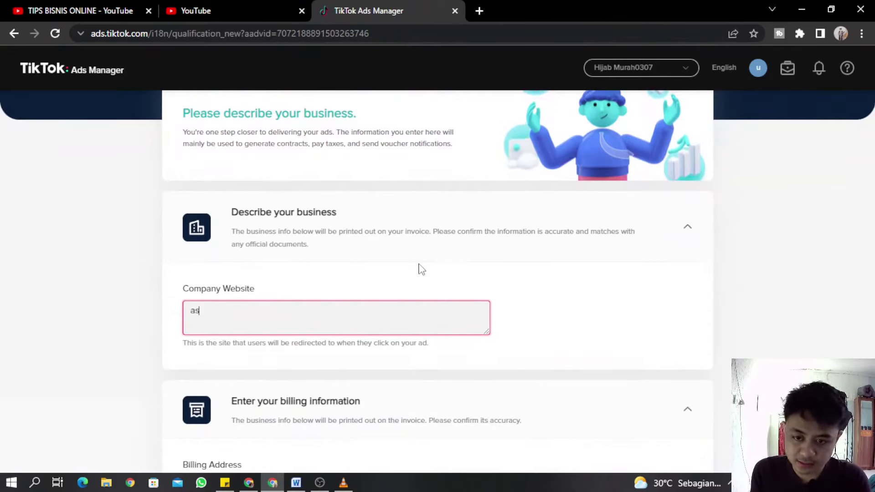
type("adrs")
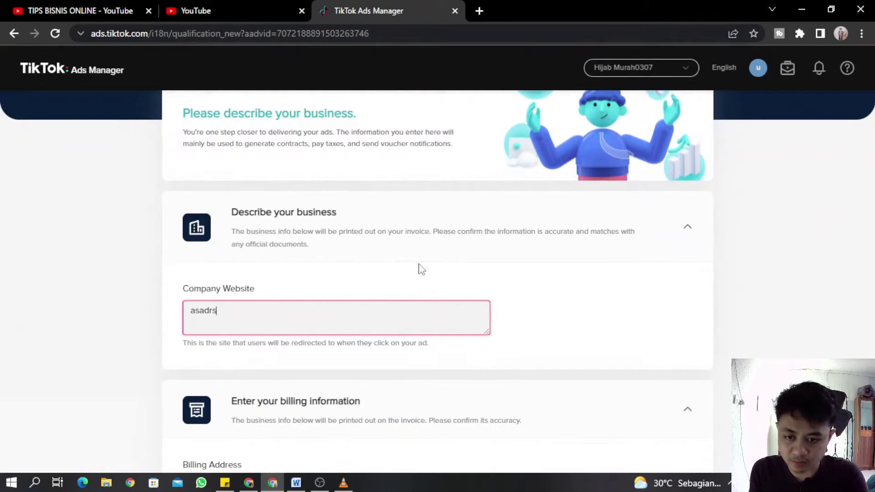
key("BackSpace")
key("BackSpace")
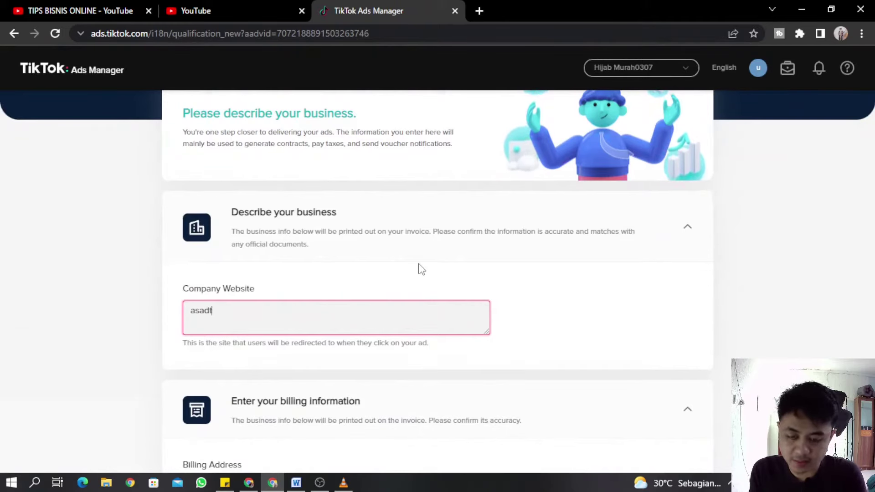
type("tu")
key("BackSpace")
key("BackSpace")
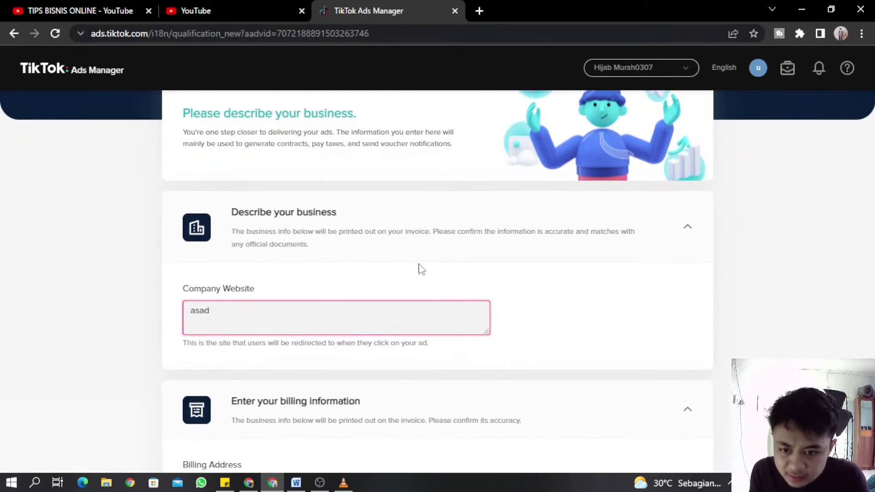
type("tsu.com")
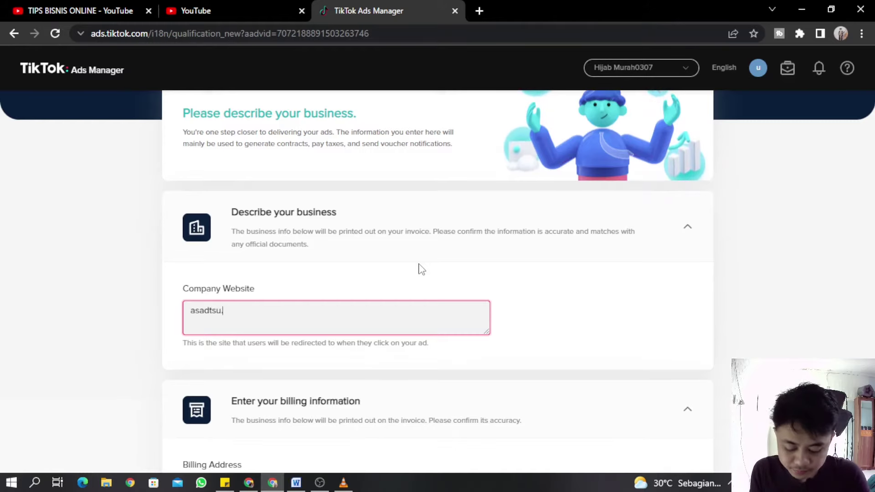
triple_click(413, 252)
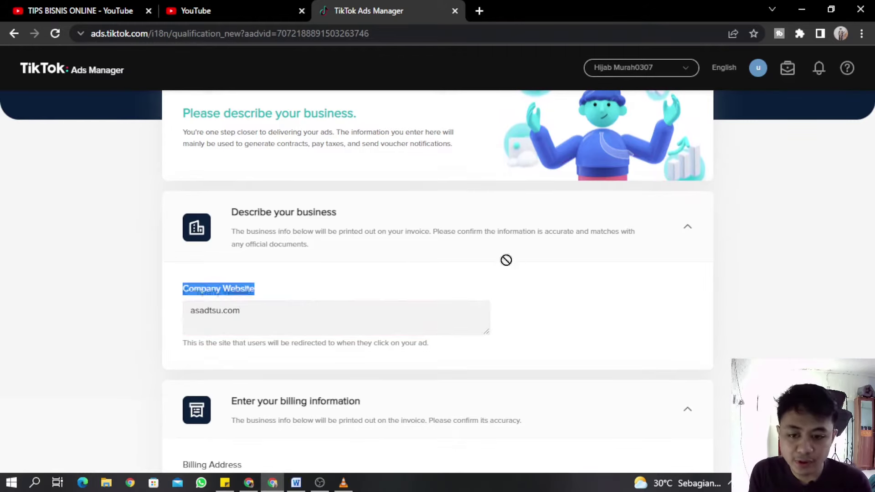
scroll(627, 347, "down", 5)
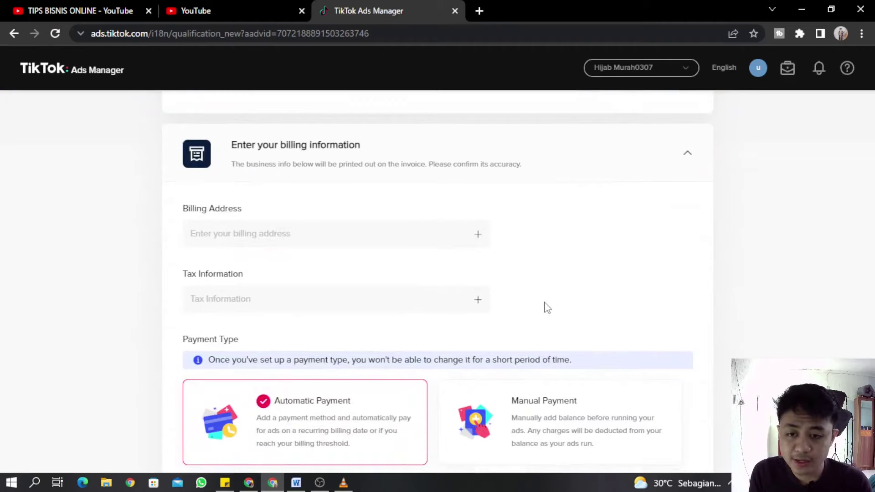
Expand the billing address section and enter the street address.
left_click(460, 242)
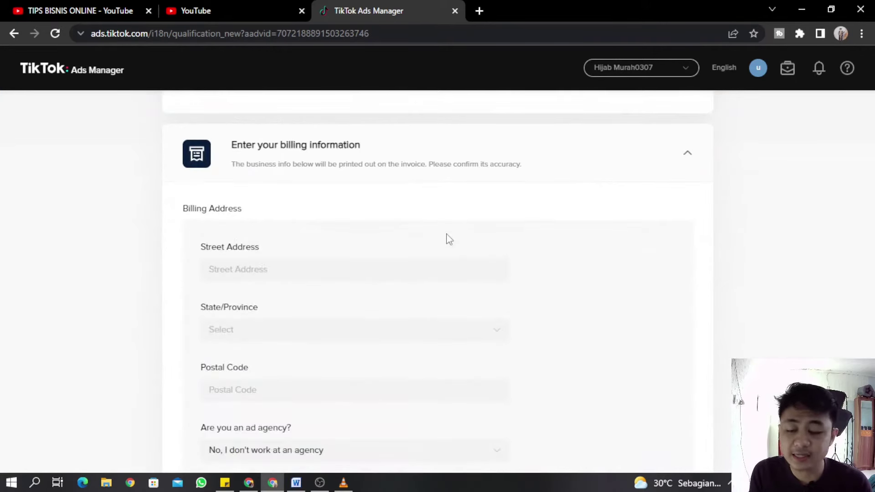
left_click(400, 271)
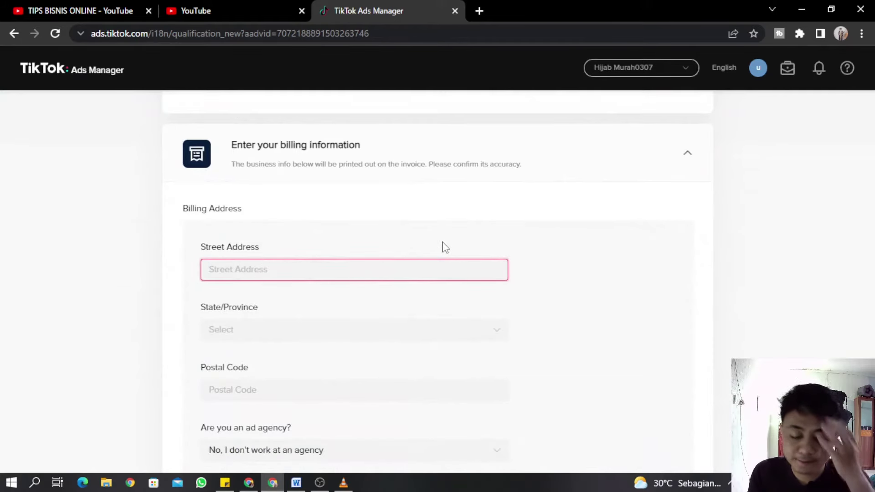
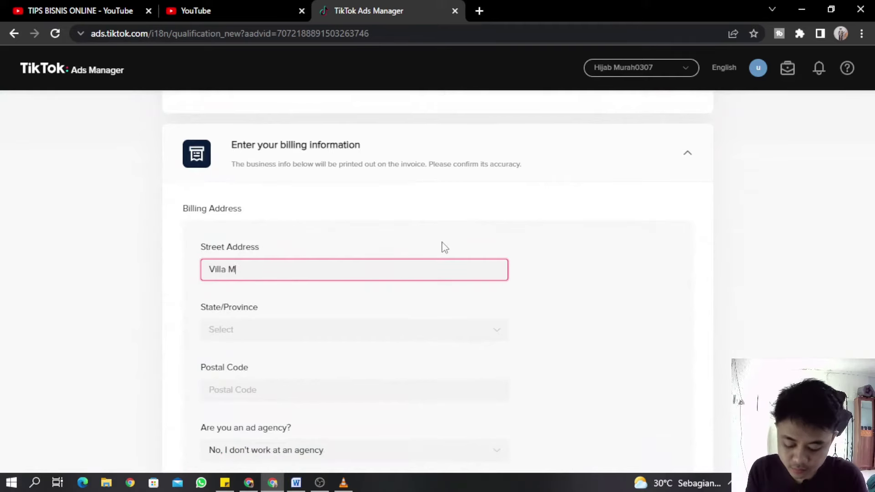
Set the billing State/Province to West Java.
left_click(351, 330)
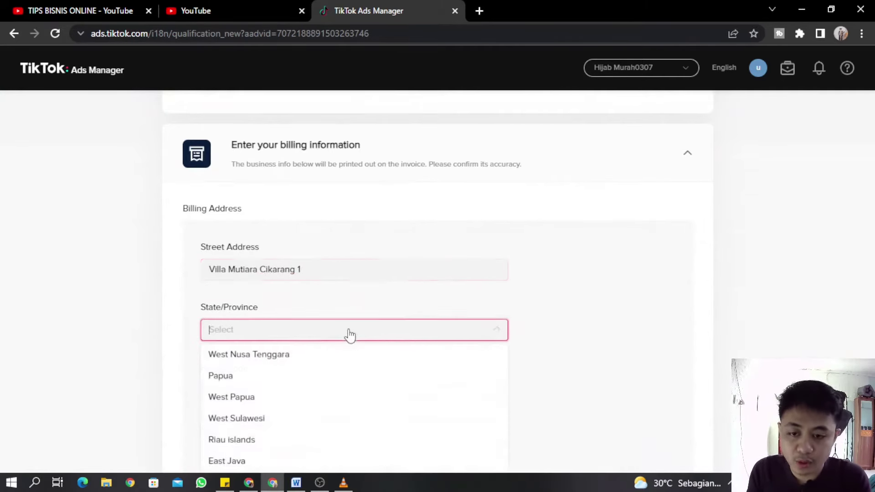
scroll(374, 314, "down", 1)
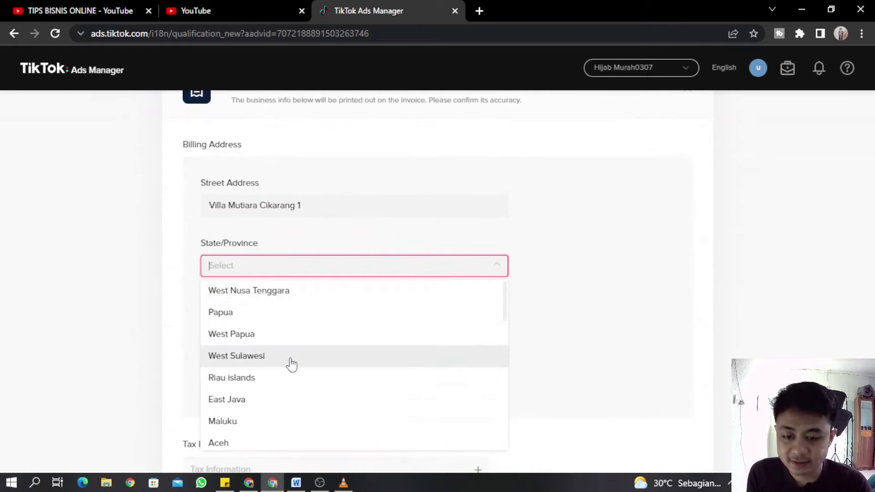
scroll(289, 363, "down", 1)
scroll(289, 363, "up", 1)
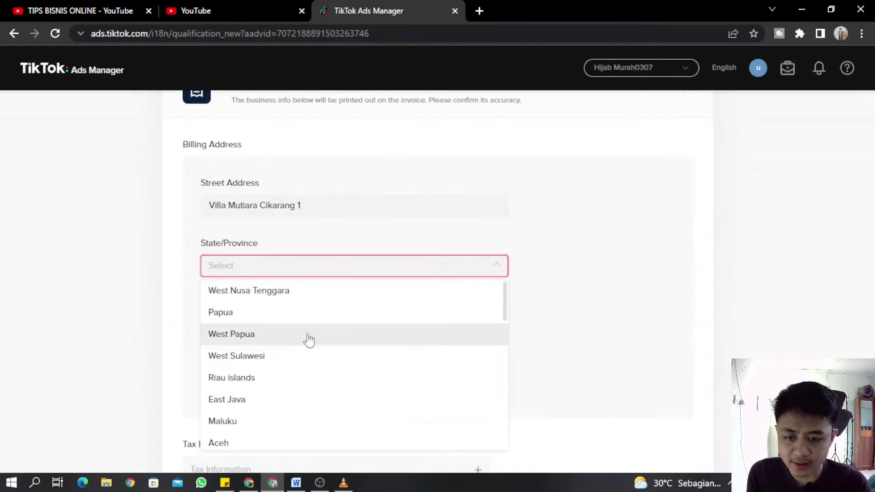
type("west jawa")
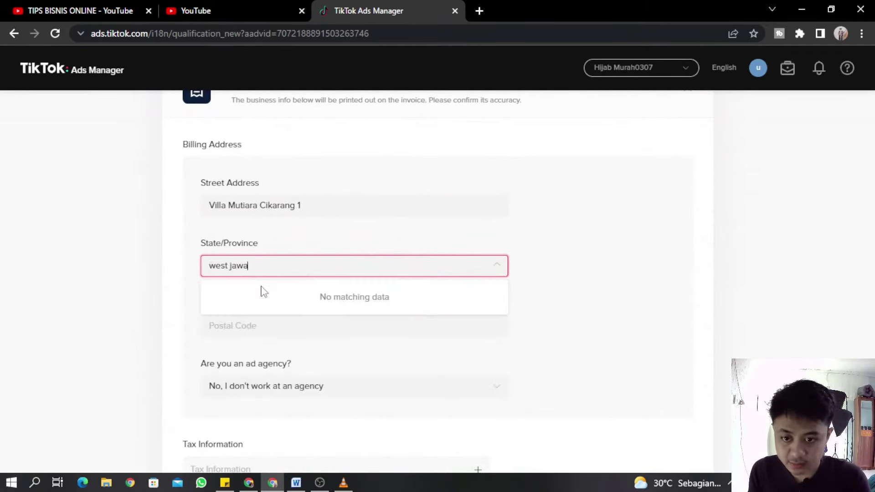
key("BackSpace")
left_click(261, 291)
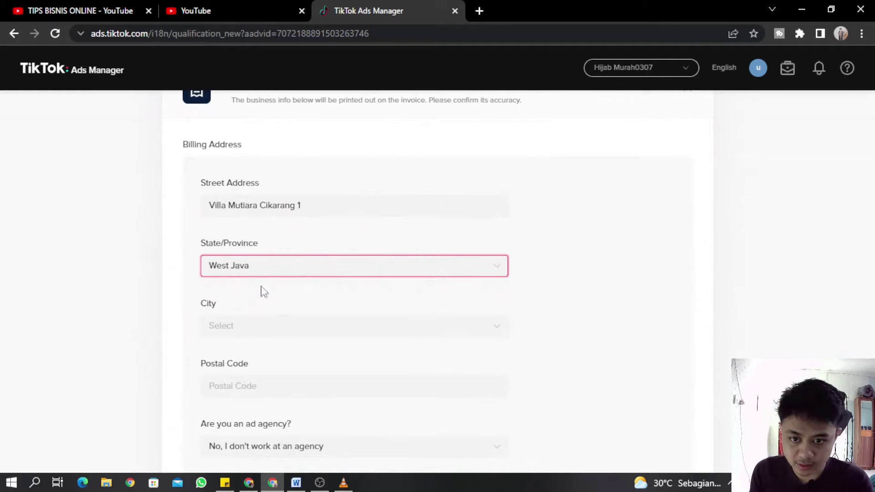
Set the billing city to Kota Bekasi.
scroll(278, 325, "down", 1)
left_click(268, 266)
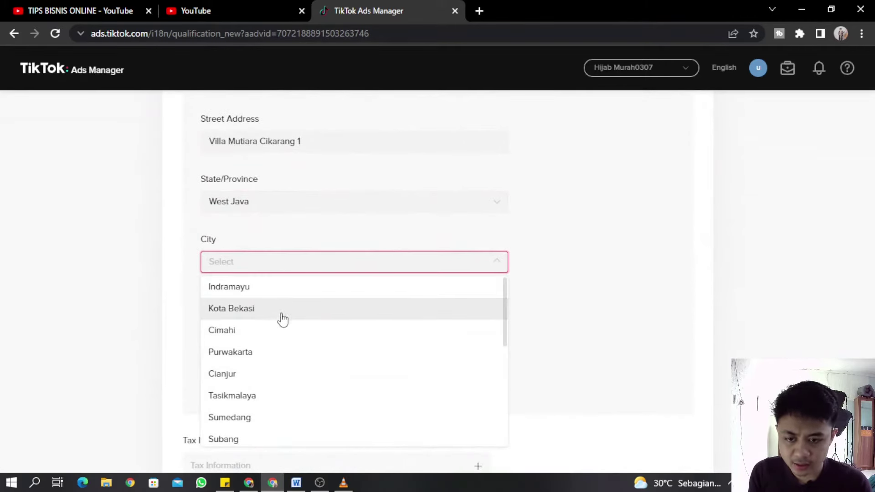
scroll(281, 317, "down", 3)
scroll(283, 319, "down", 6)
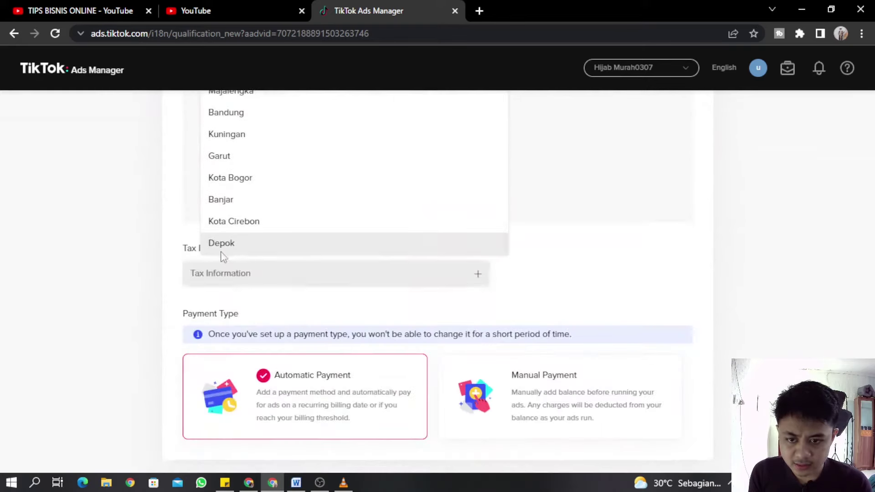
scroll(264, 294, "up", 5)
scroll(265, 399, "up", 4)
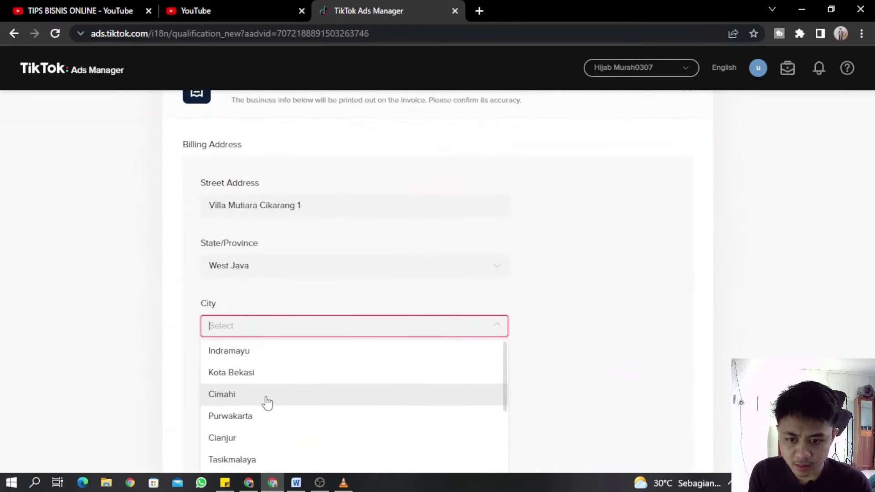
scroll(183, 373, "down", 1)
scroll(296, 377, "down", 5)
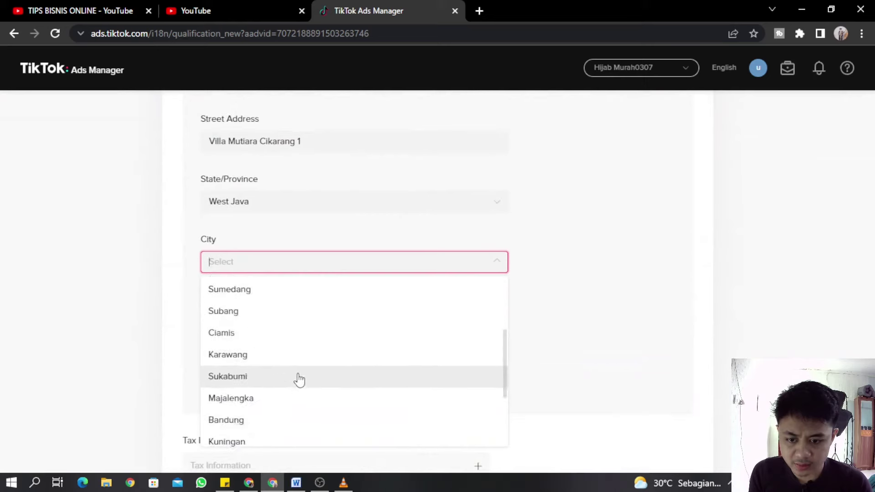
type("bekasi")
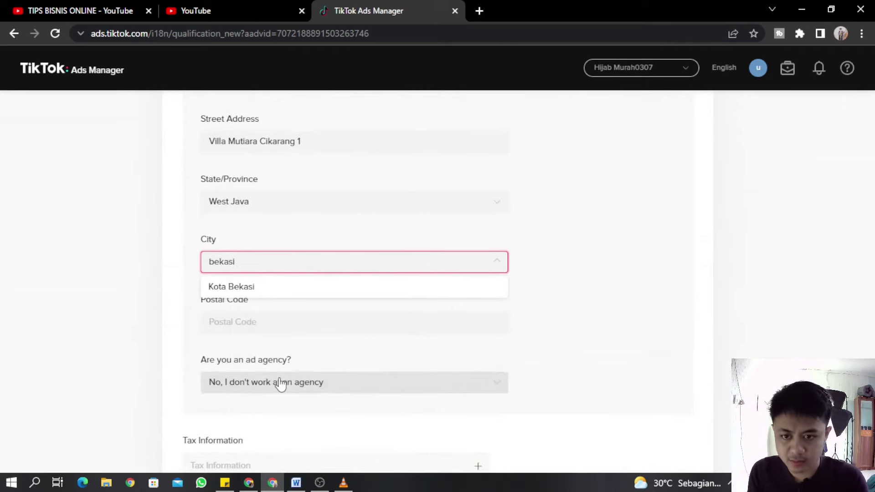
left_click(229, 288)
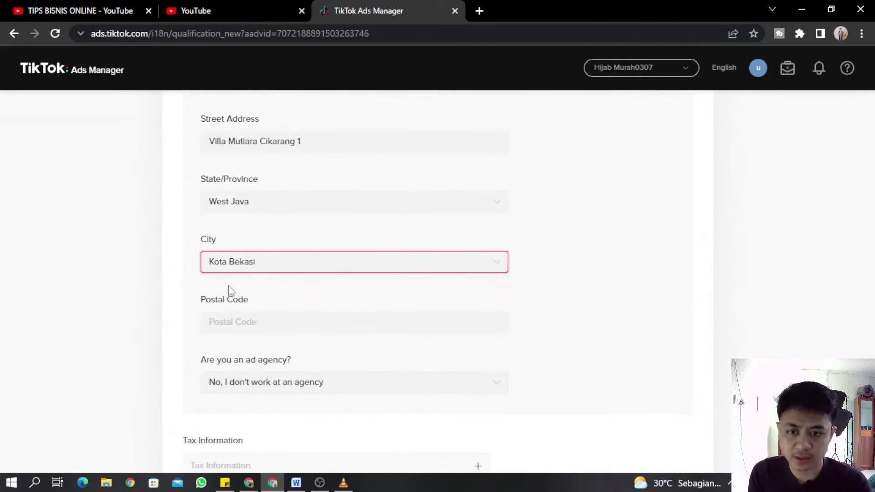
Fill in the billing postal code.
left_click(242, 322)
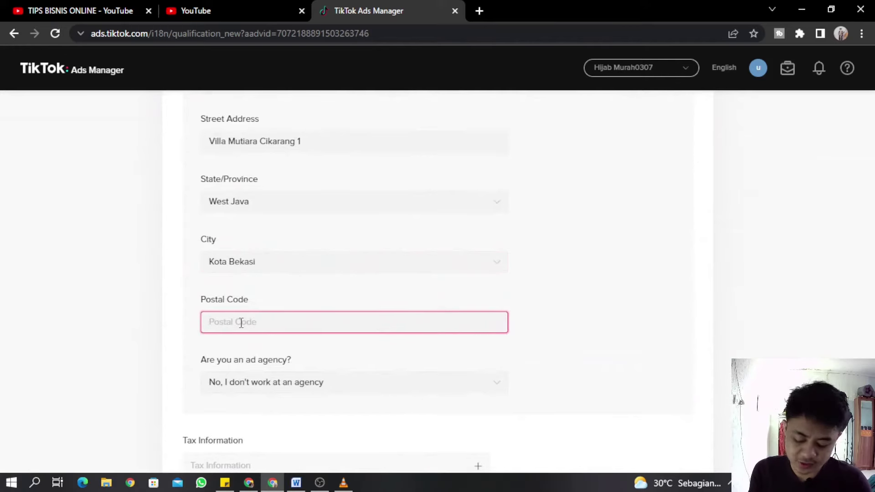
type("175340")
key("BackSpace")
key("BackSpace")
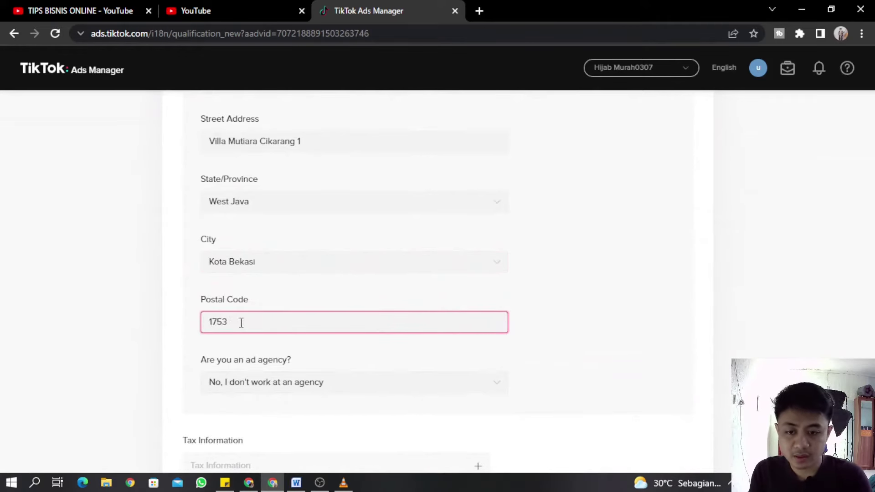
type("0")
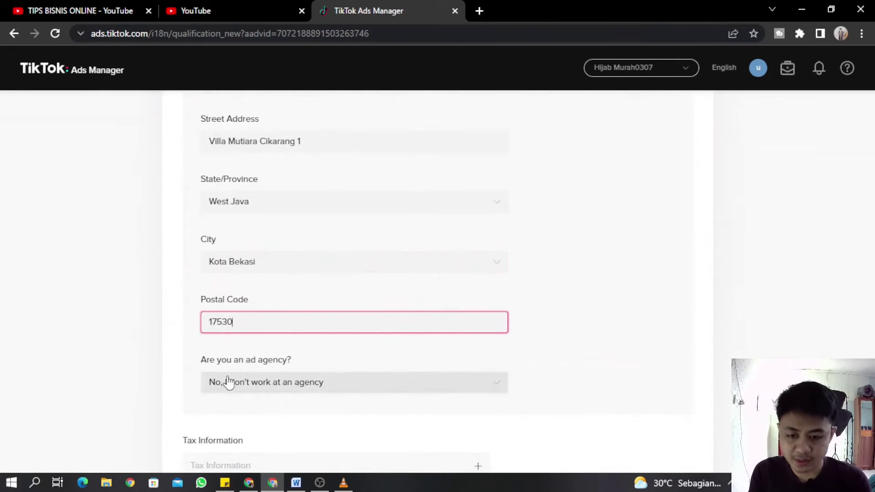
left_click(306, 385)
Answer 'No' to the ad agency question and expand Tax Information for the optional NPWP.
scroll(180, 365, "down", 1)
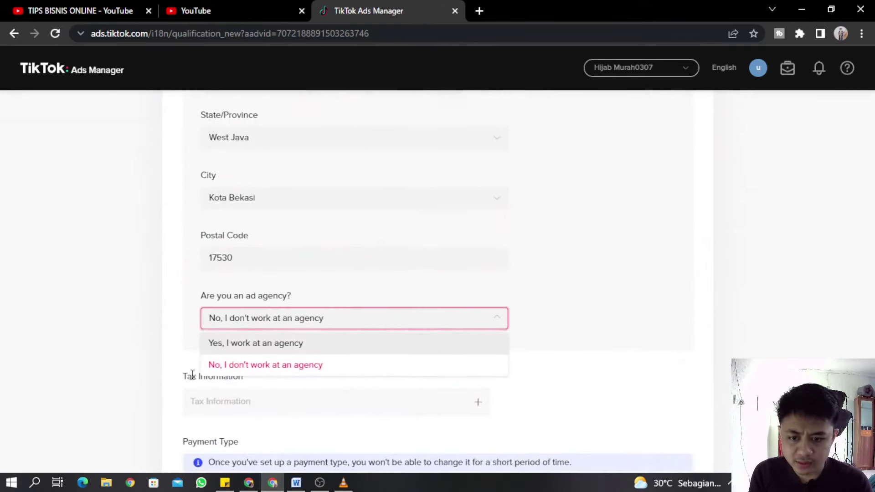
left_click(192, 374)
scroll(215, 319, "down", 2)
left_click(230, 276)
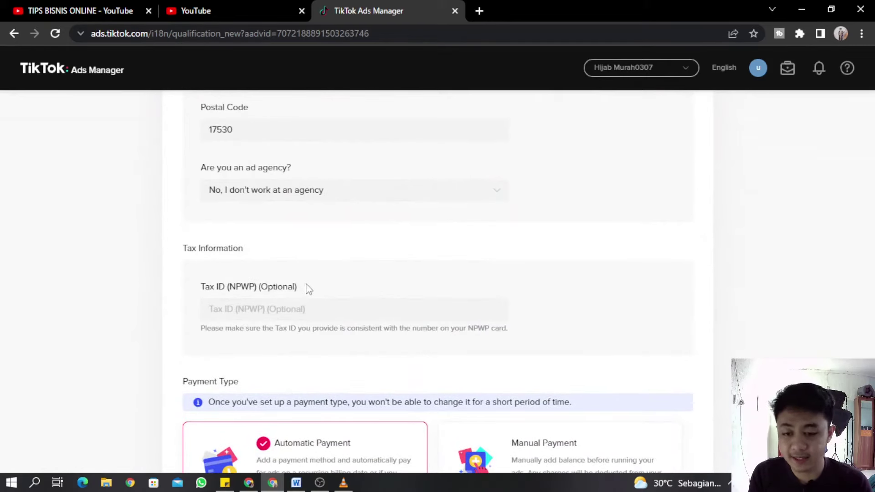
scroll(307, 288, "down", 1)
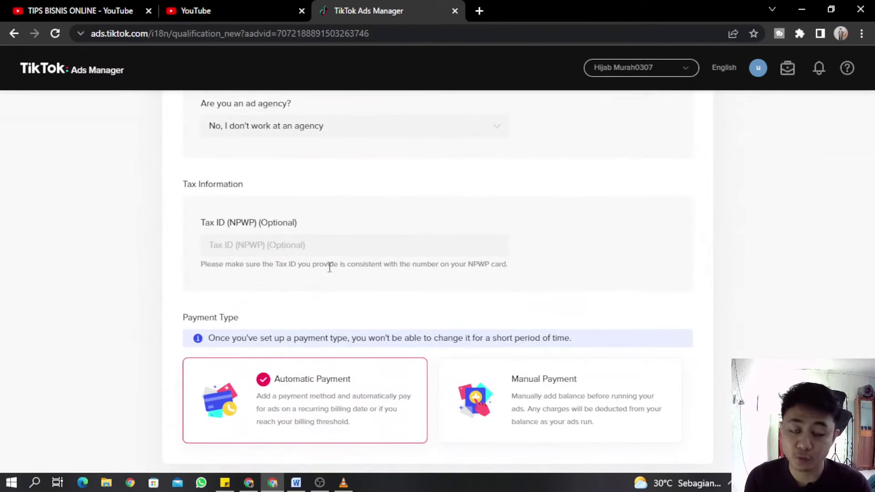
scroll(345, 268, "down", 1)
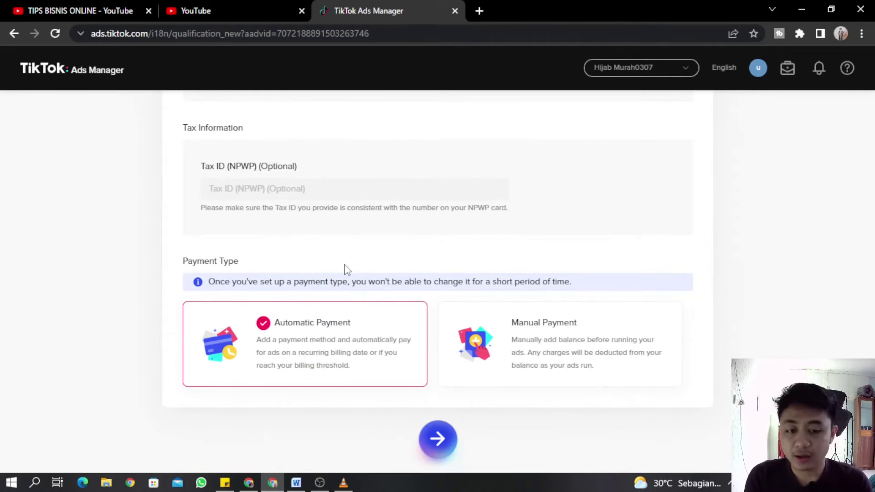
Choose Manual Payment as the account's payment type.
left_click(514, 346)
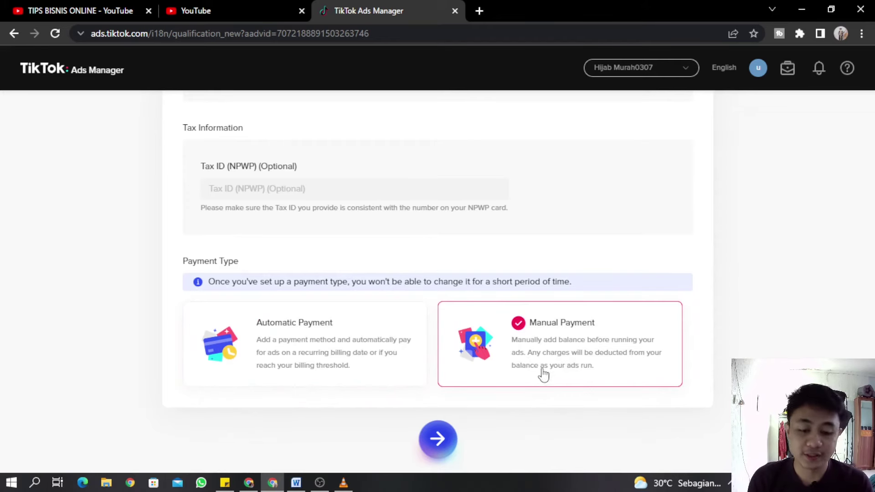
Submit the billing and payment details to complete account setup.
left_click(439, 439)
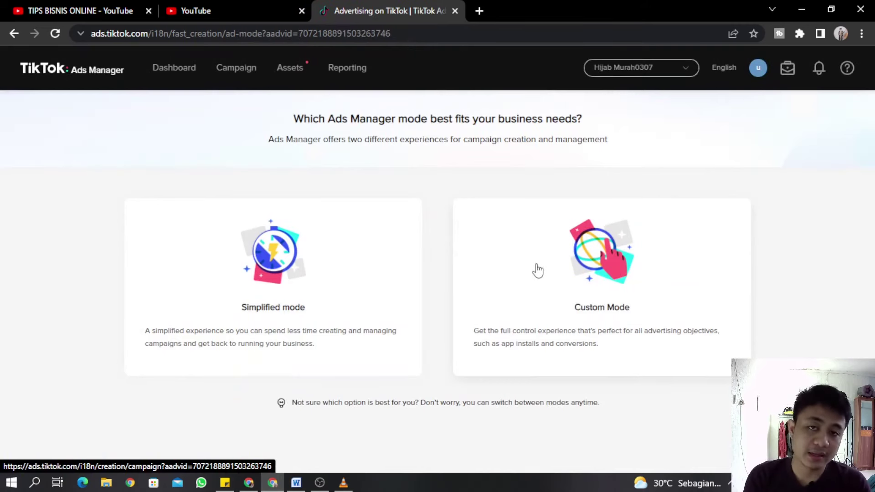
Open Custom Mode campaign creation, then try Simplified mode but cancel leaving the page.
left_click(553, 268)
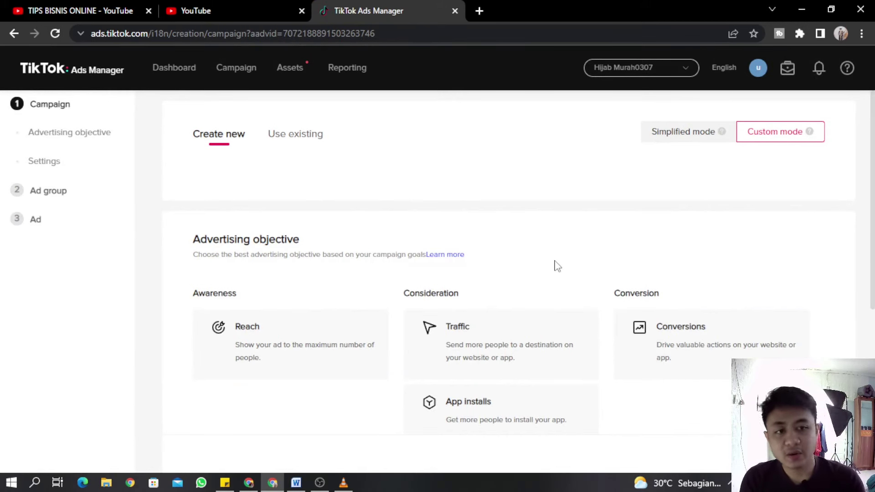
left_click(693, 138)
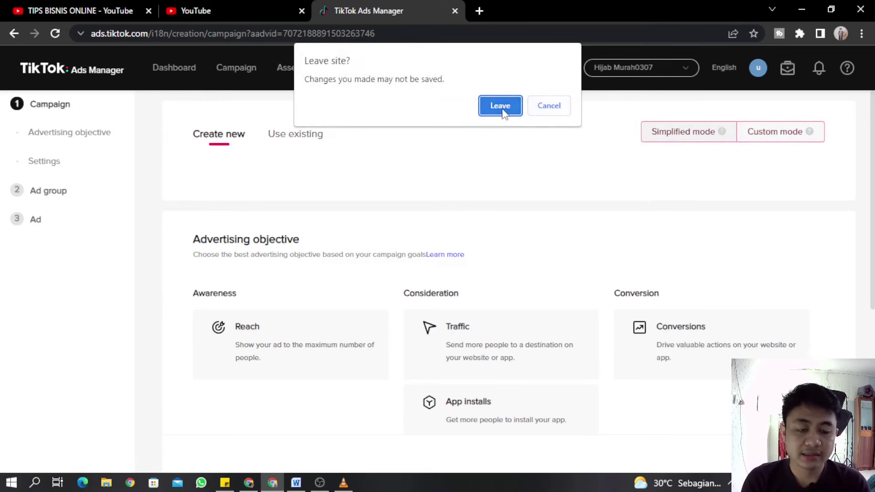
left_click(546, 110)
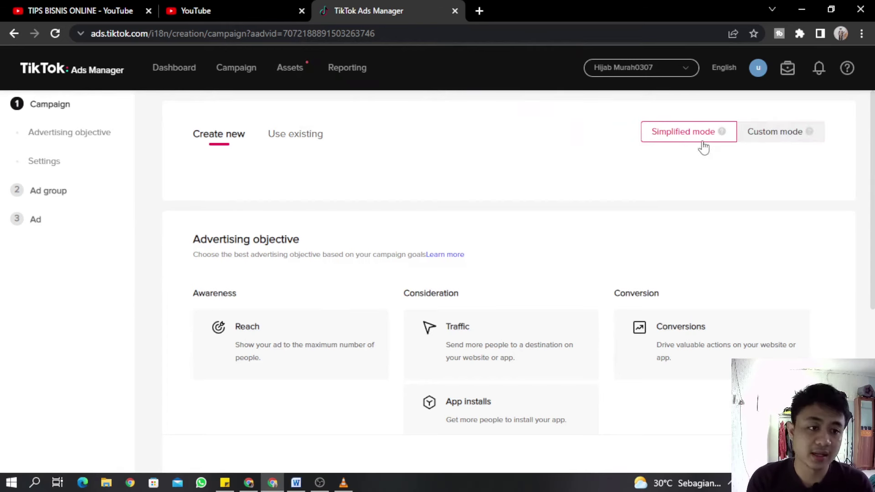
Switch to Simplified mode, confirm leaving, and set Get Website Visits as the goal.
left_click(741, 137)
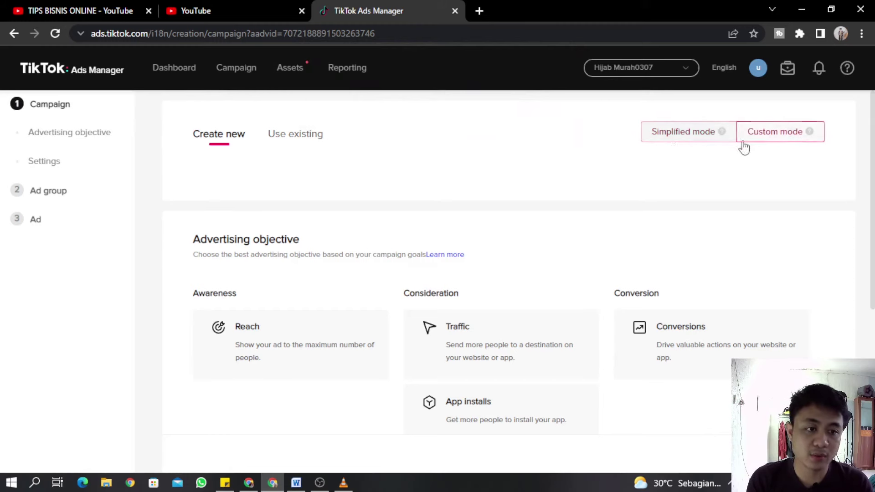
left_click(518, 133)
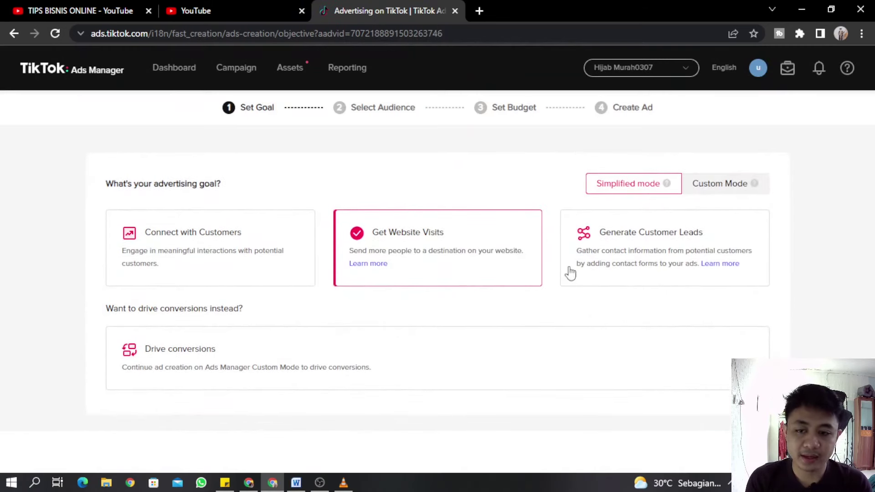
left_click(311, 263)
left_click(432, 253)
left_click(598, 257)
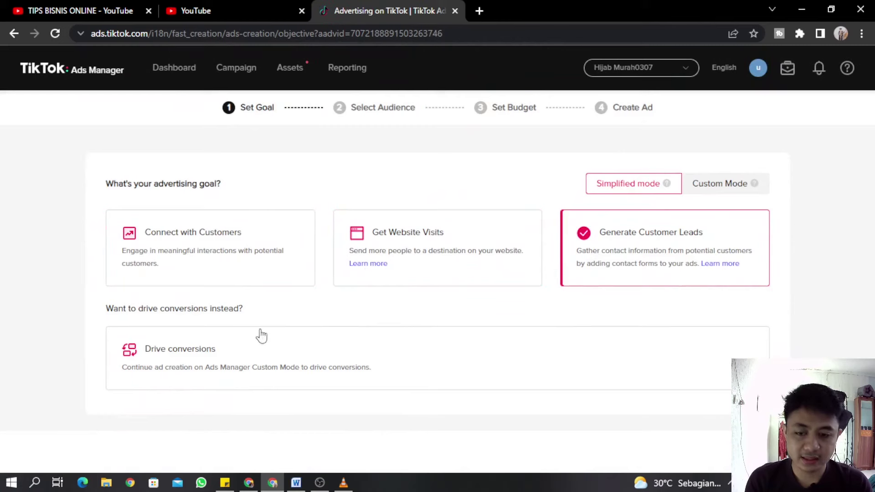
left_click(419, 248)
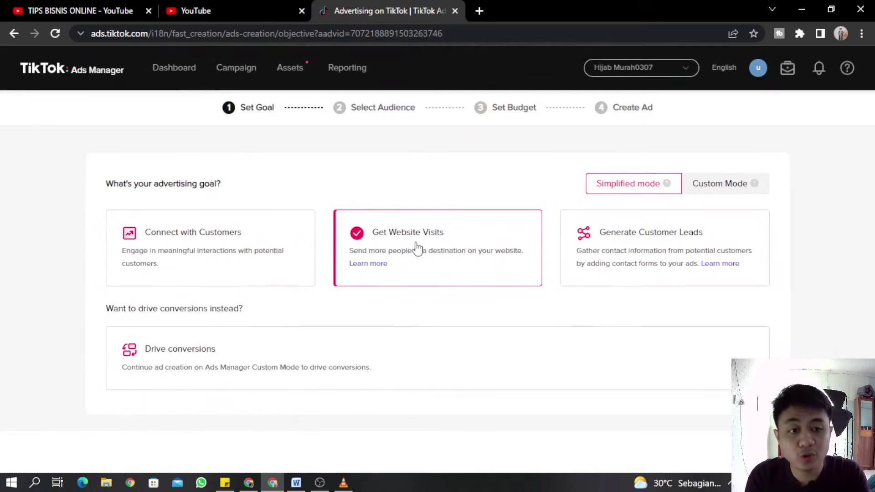
Return to Custom Mode and confirm starting over, discarding the Simplified progress.
left_click(711, 188)
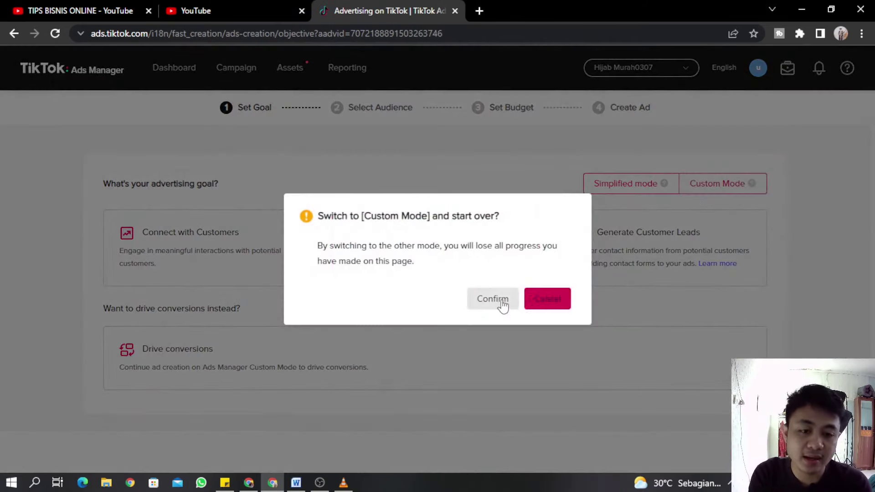
left_click(503, 305)
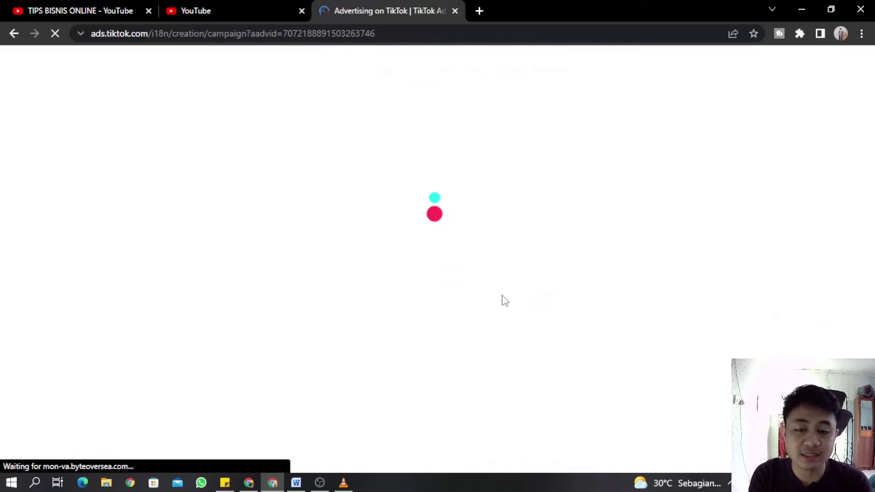